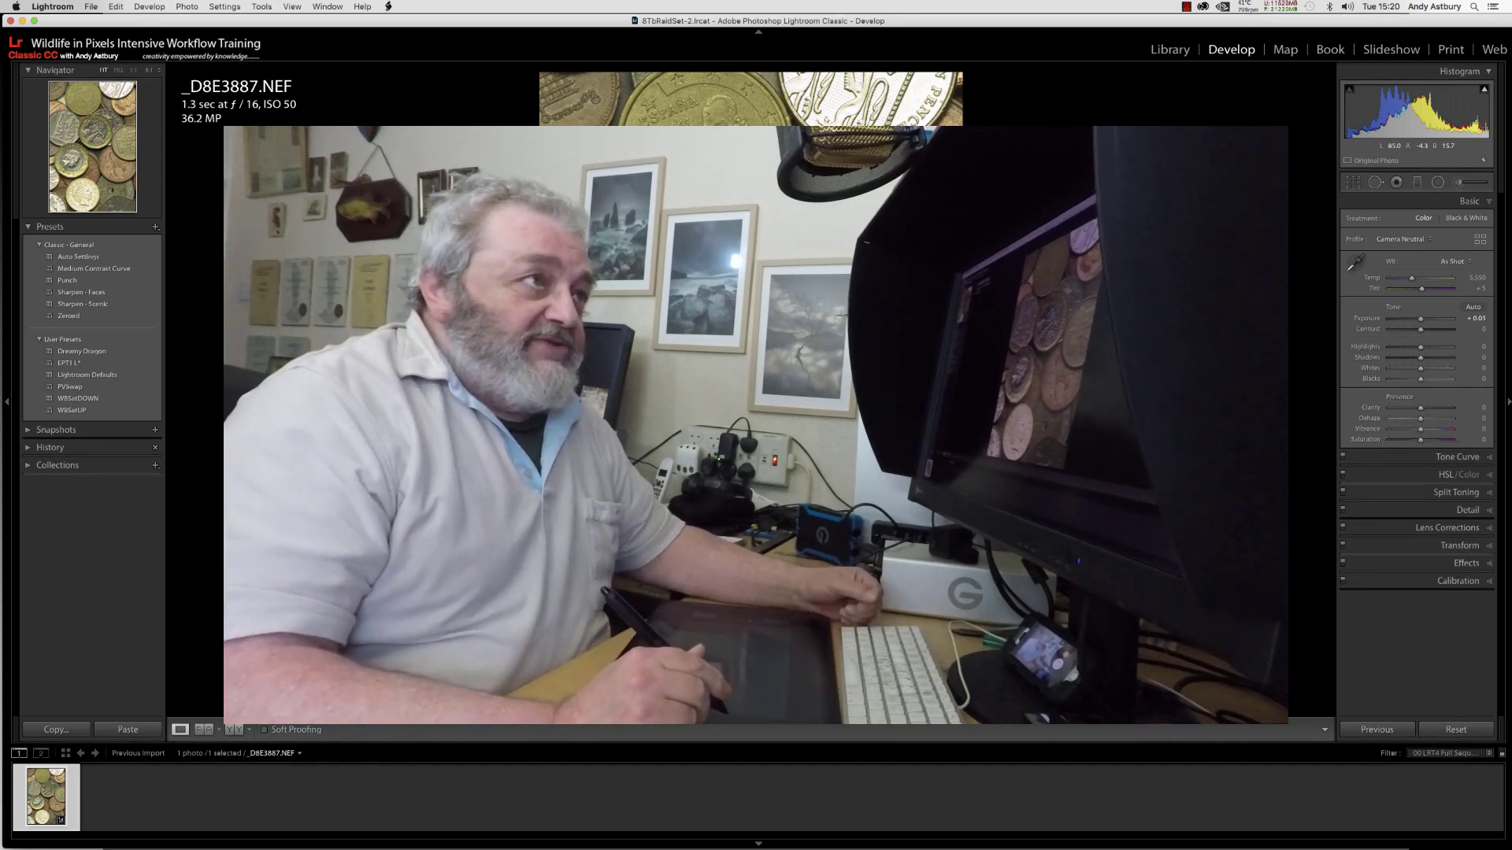
# Check the clock, then run Photo > Enhance Details… on the coin photo, raising the macOS 10.13 alert.
pyautogui.click(1384, 7)
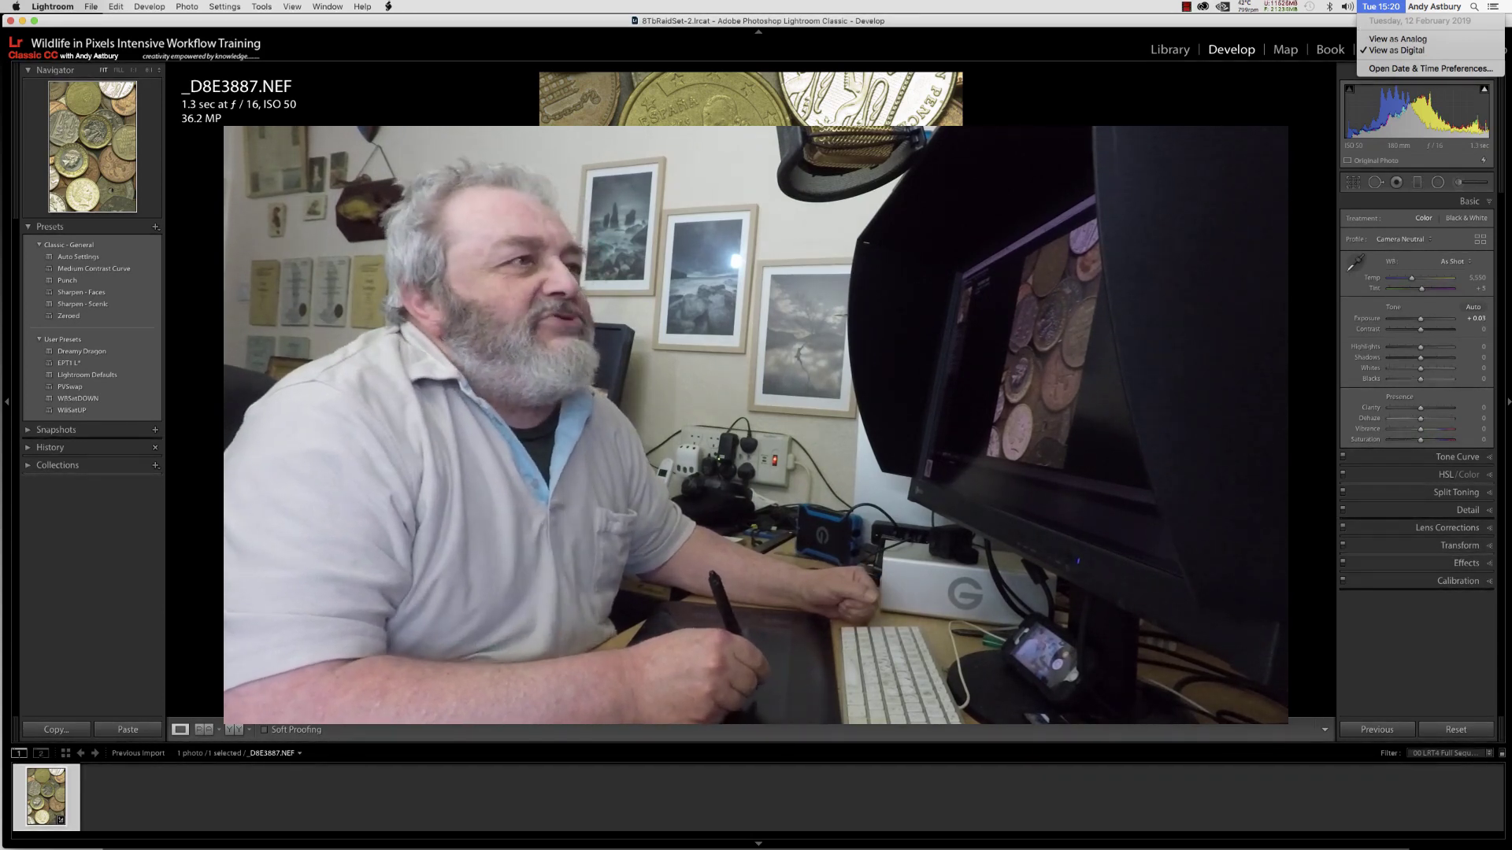
pyautogui.press('Escape')
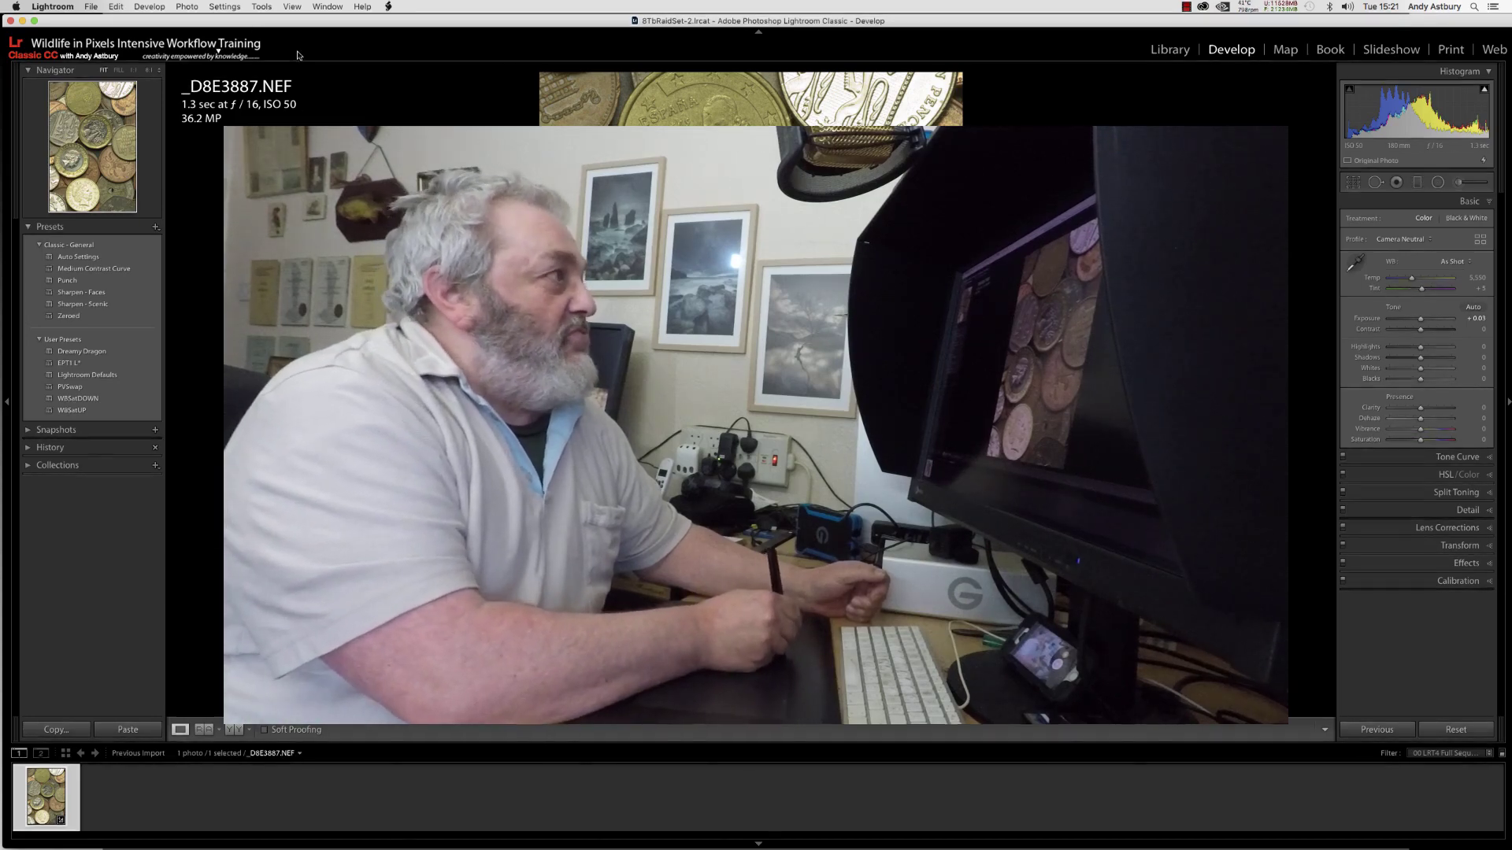
pyautogui.click(189, 8)
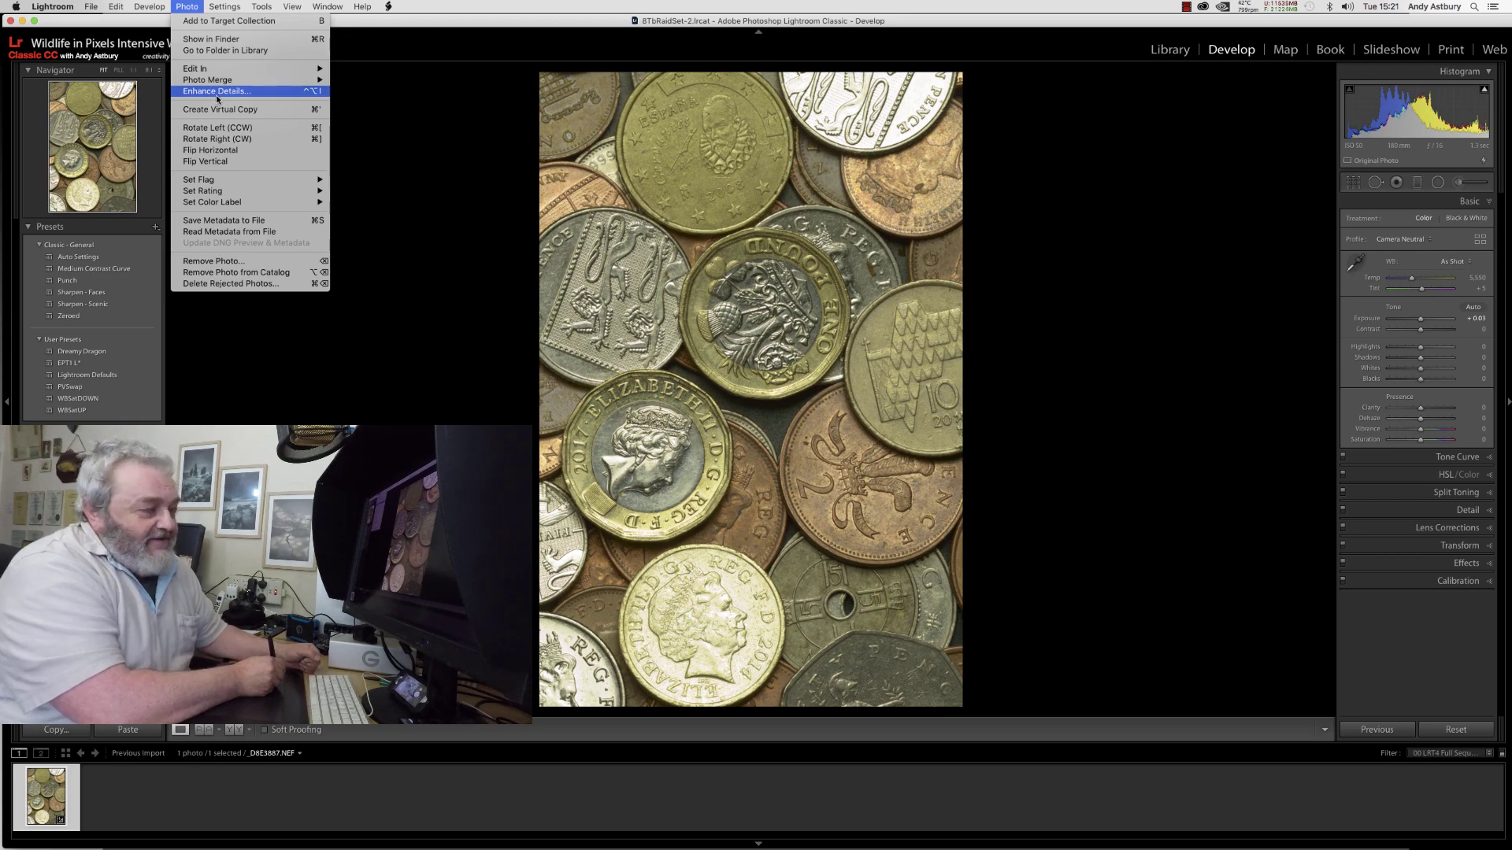
pyautogui.click(216, 97)
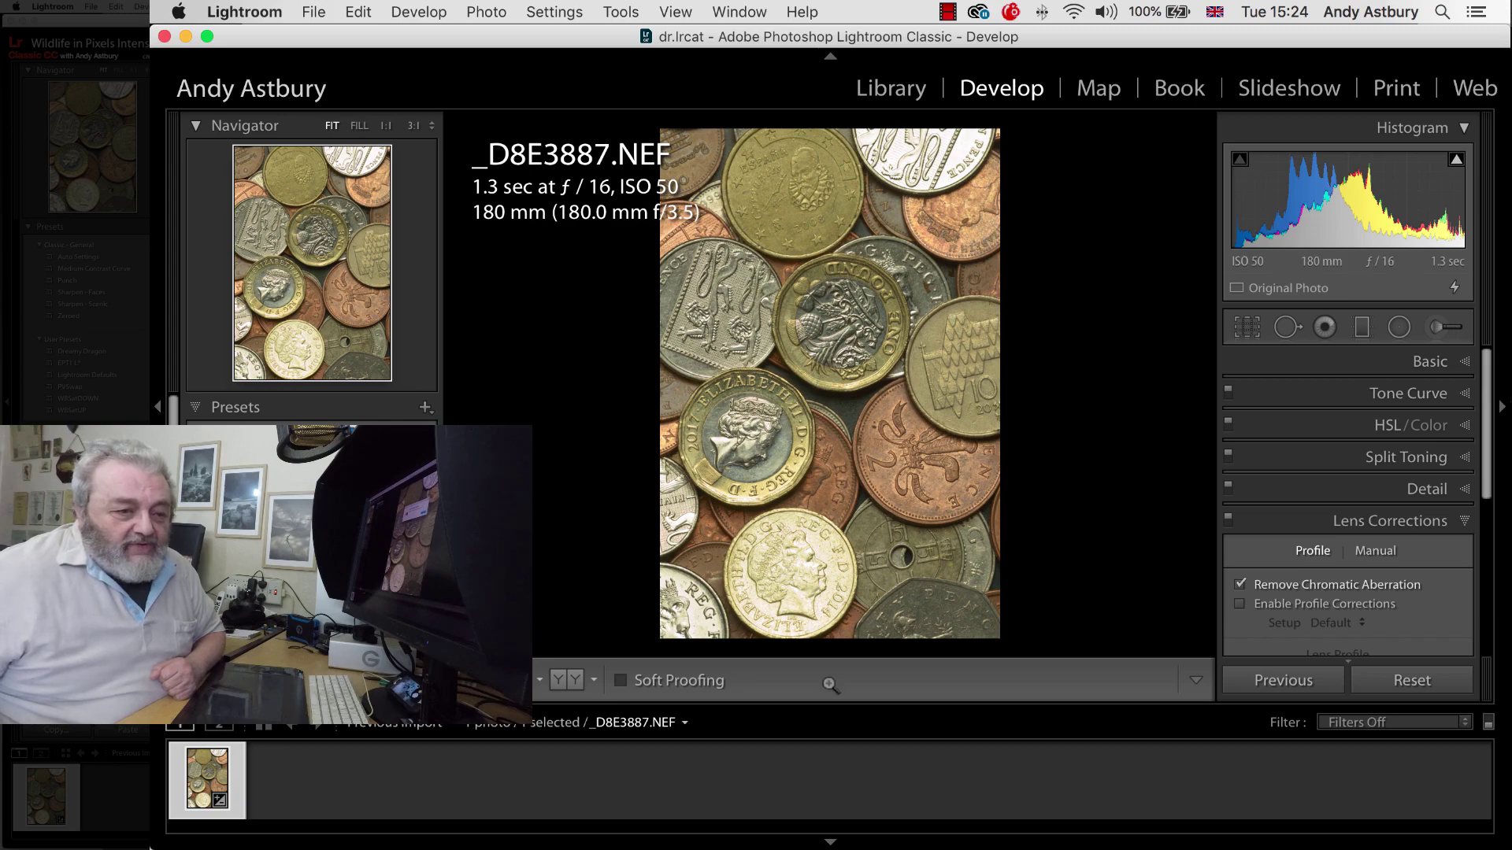
pyautogui.click(836, 428)
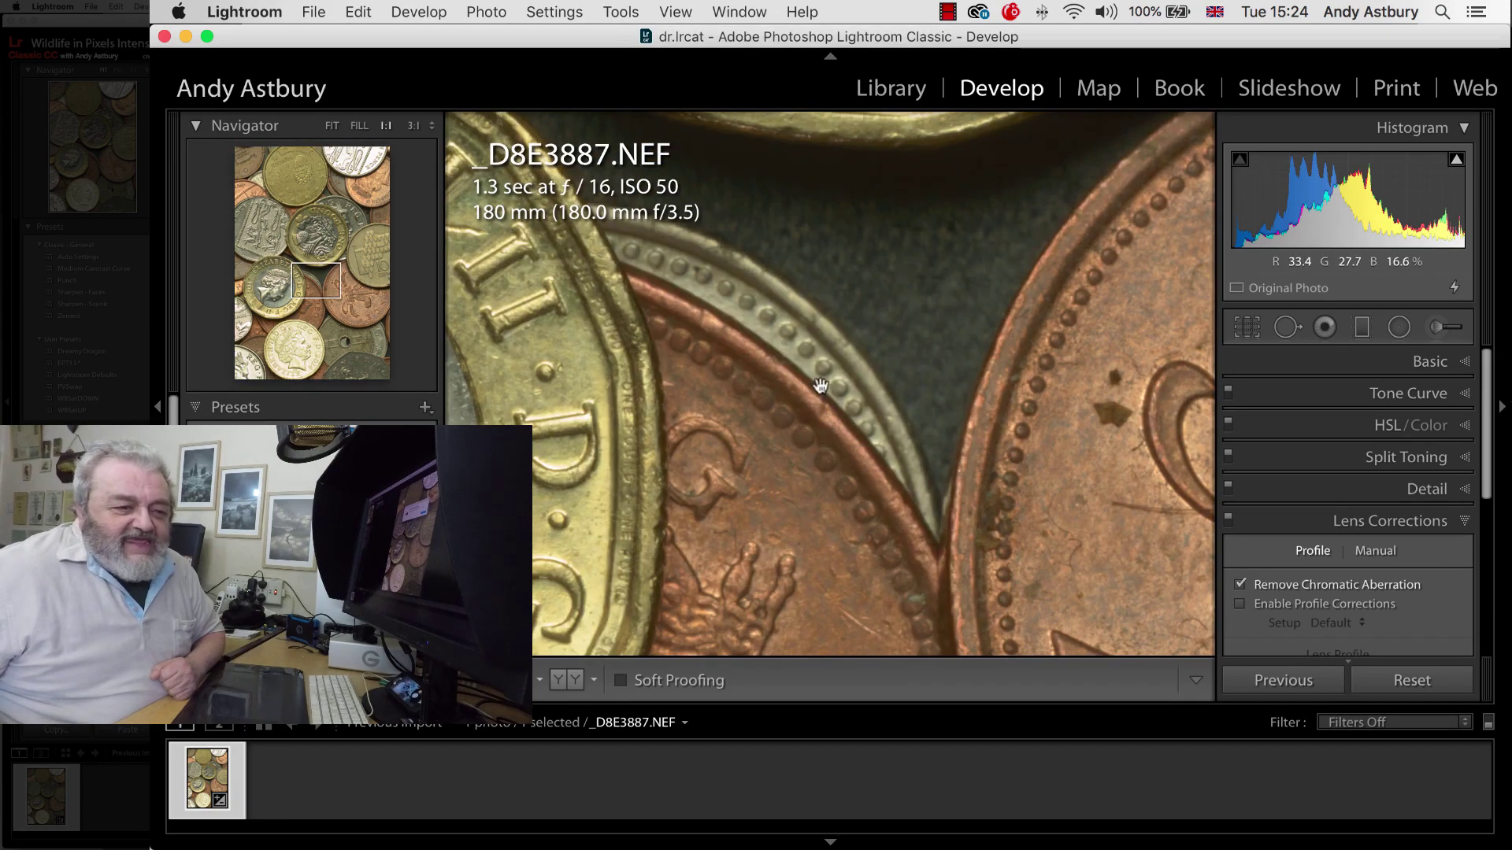
pyautogui.moveTo(603, 455); pyautogui.dragTo(769, 328)
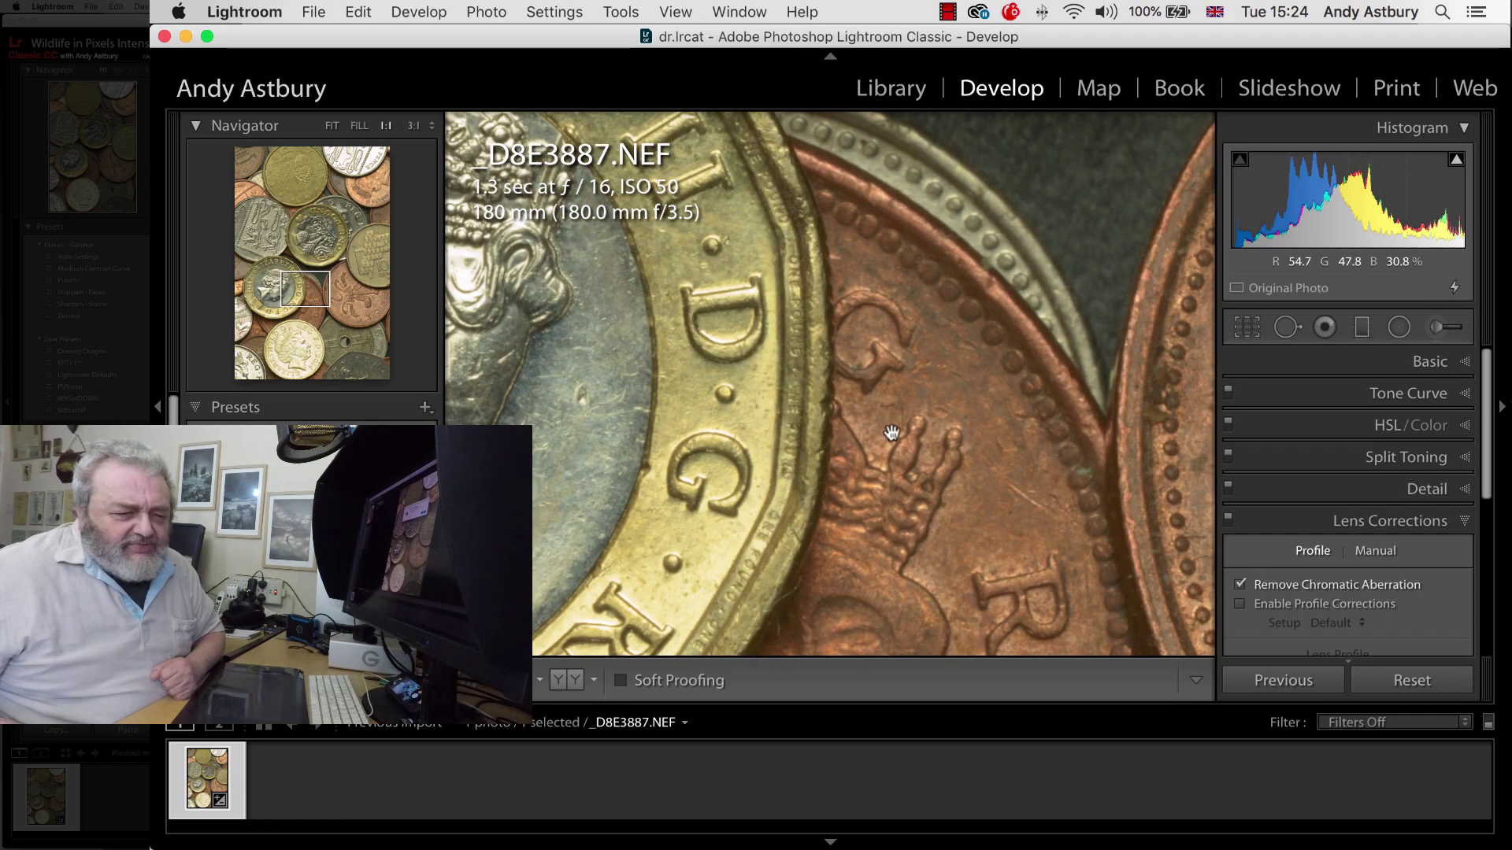
pyautogui.moveTo(898, 429); pyautogui.dragTo(891, 465)
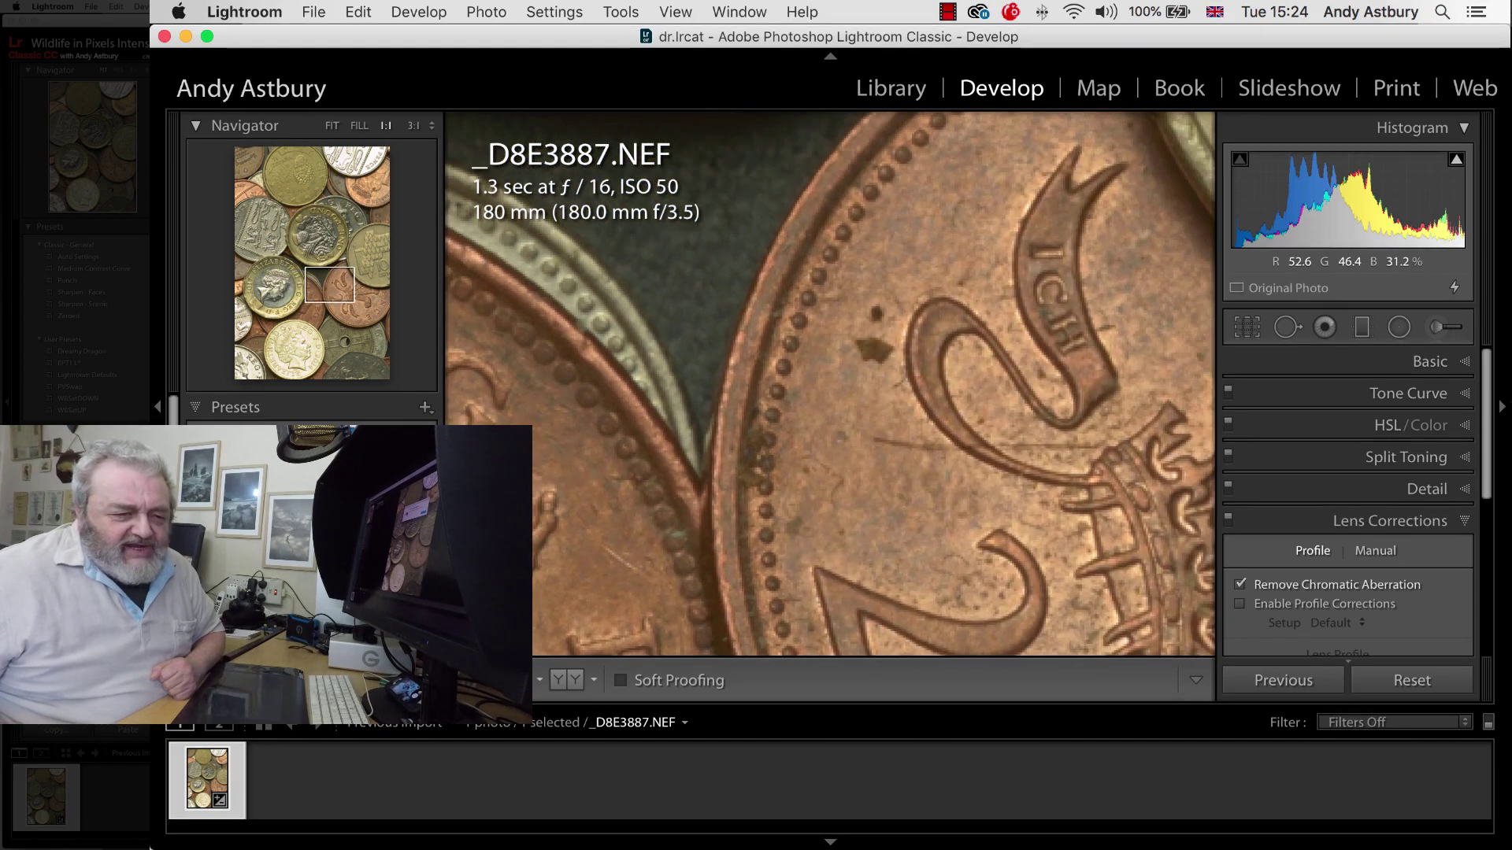
pyautogui.click(872, 418)
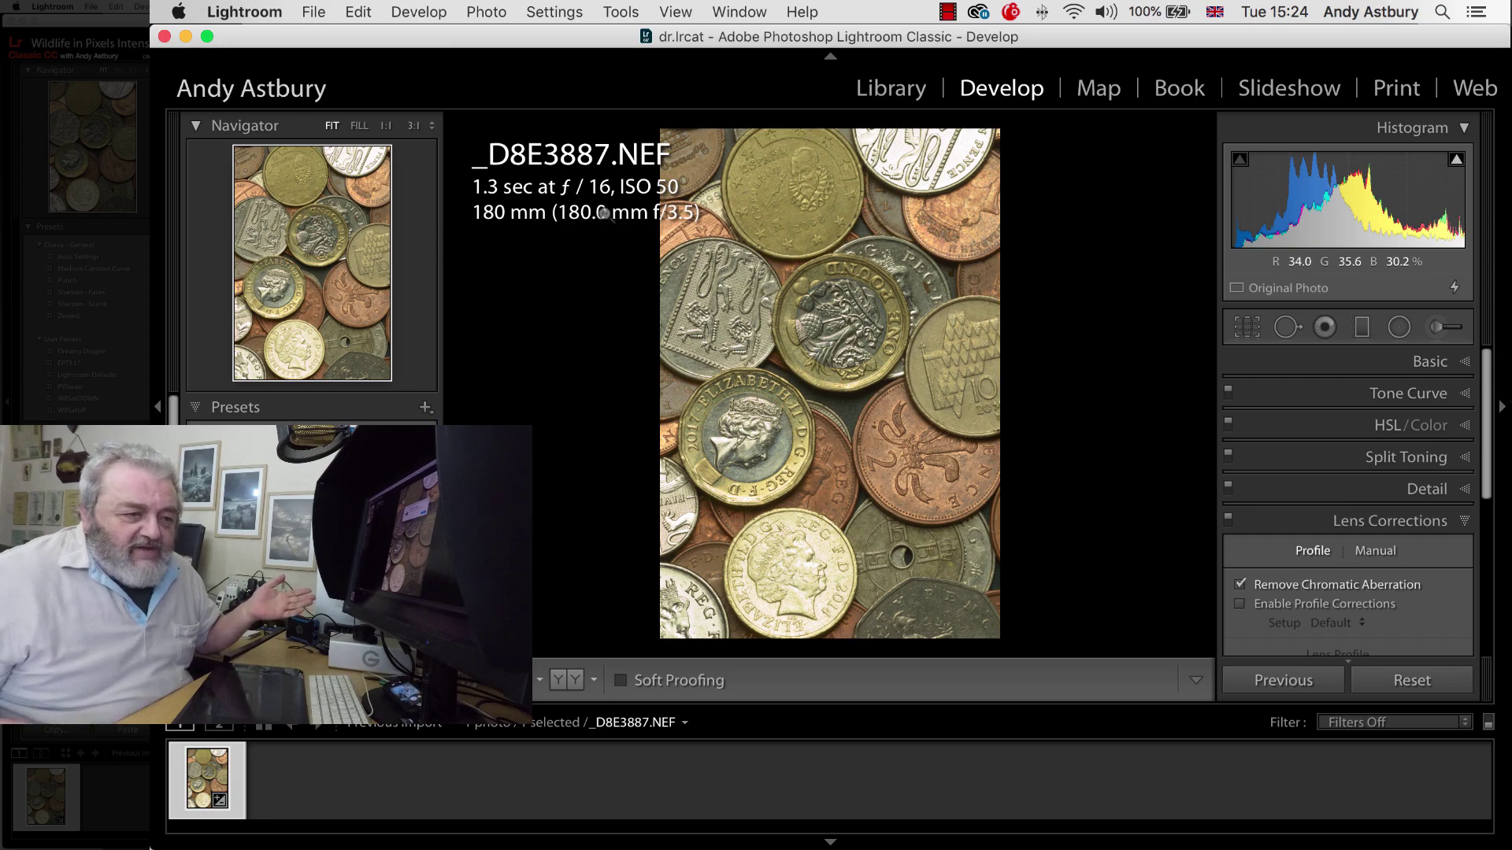
# Open Enhance Details… from the Photo menu to preview the enhanced coin photo.
pyautogui.click(474, 13)
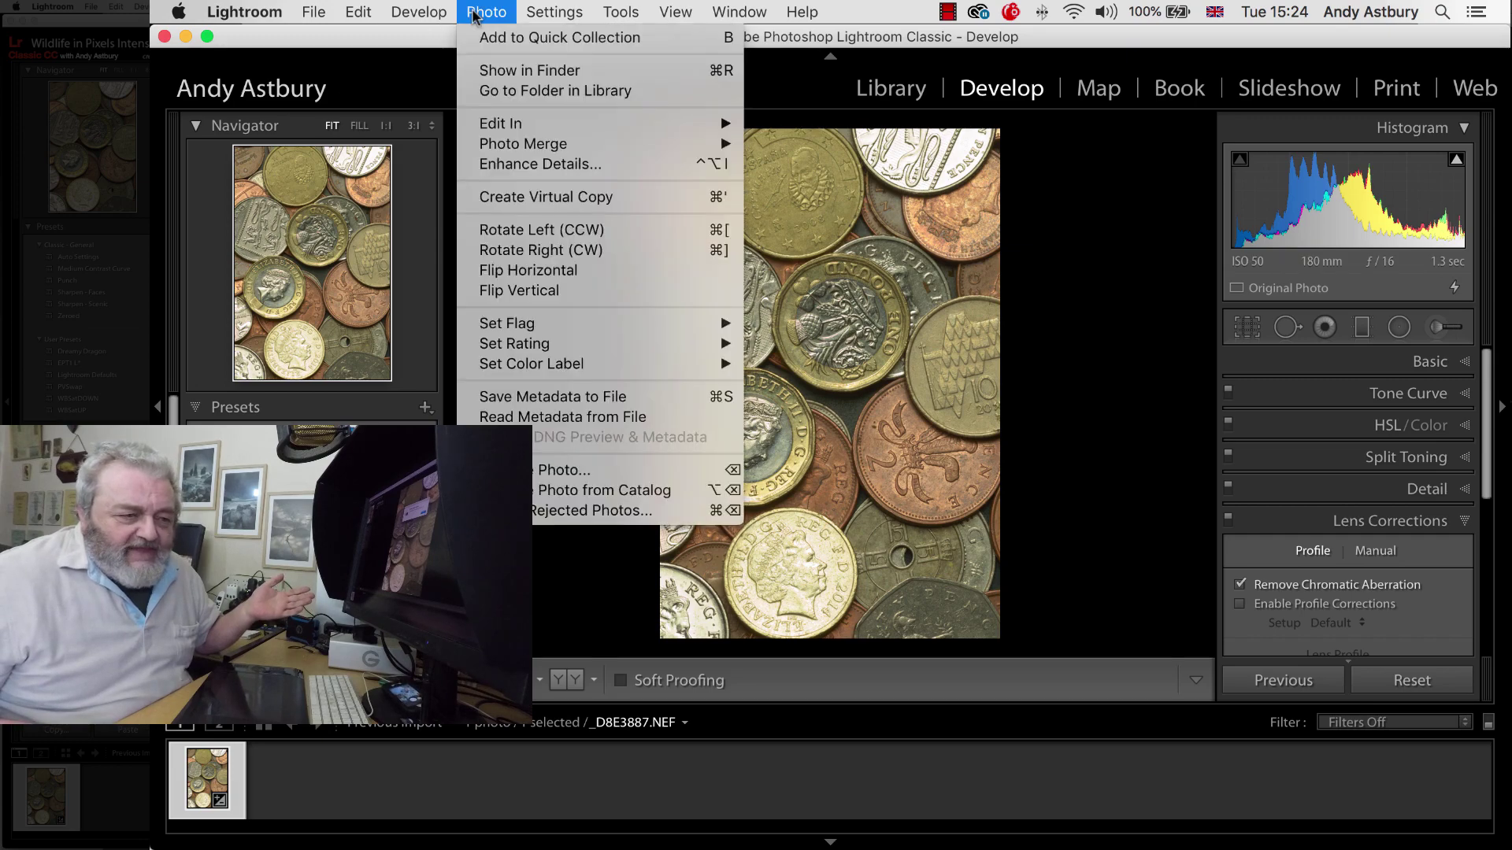
pyautogui.click(493, 167)
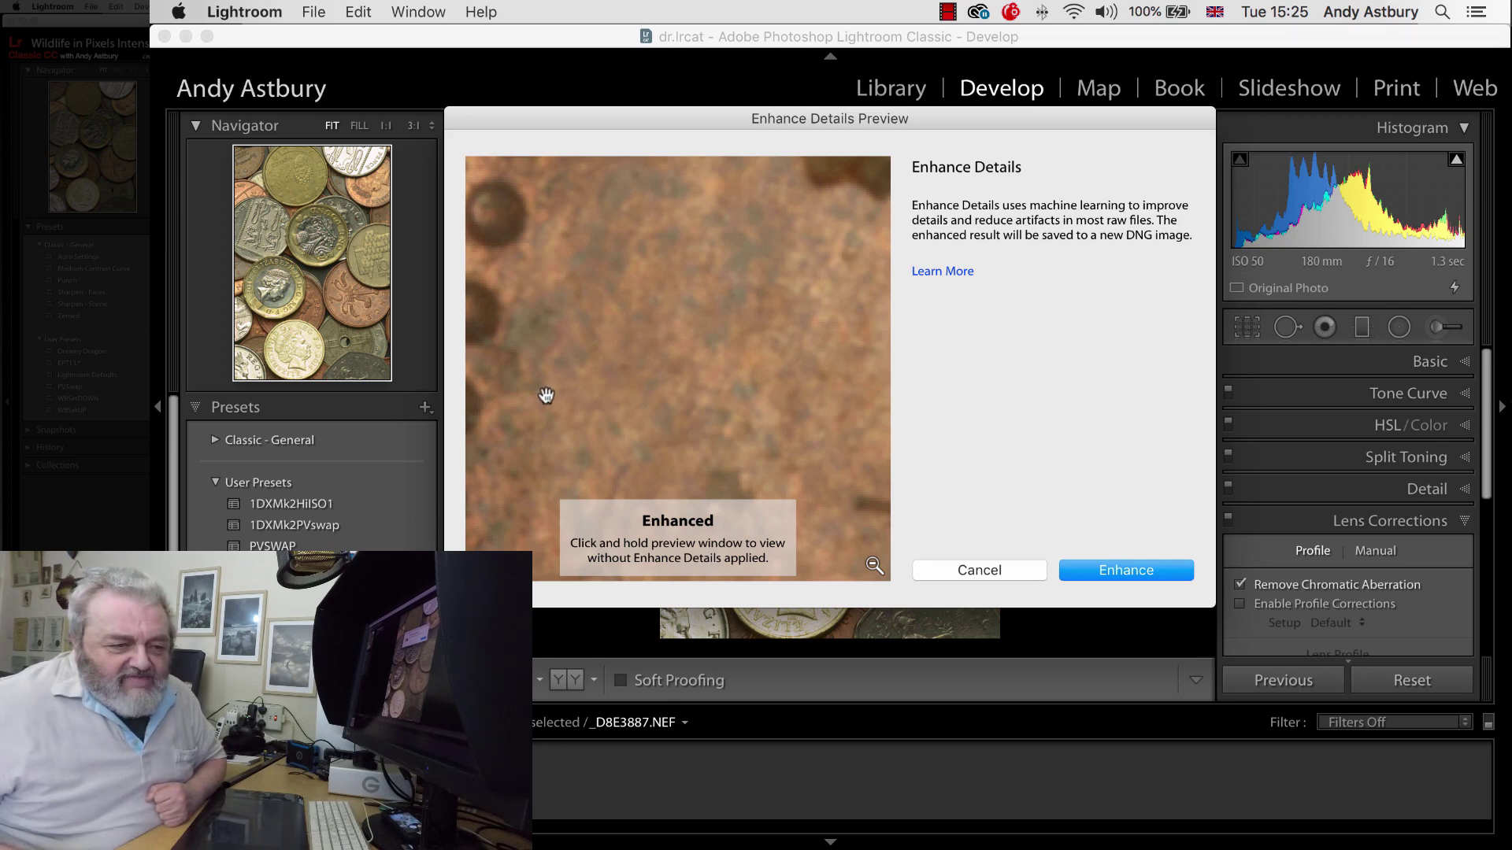
# Pan the preview to a coin's beaded rim and compare Without Enhance versus Enhanced.
pyautogui.moveTo(543, 395); pyautogui.dragTo(666, 440)
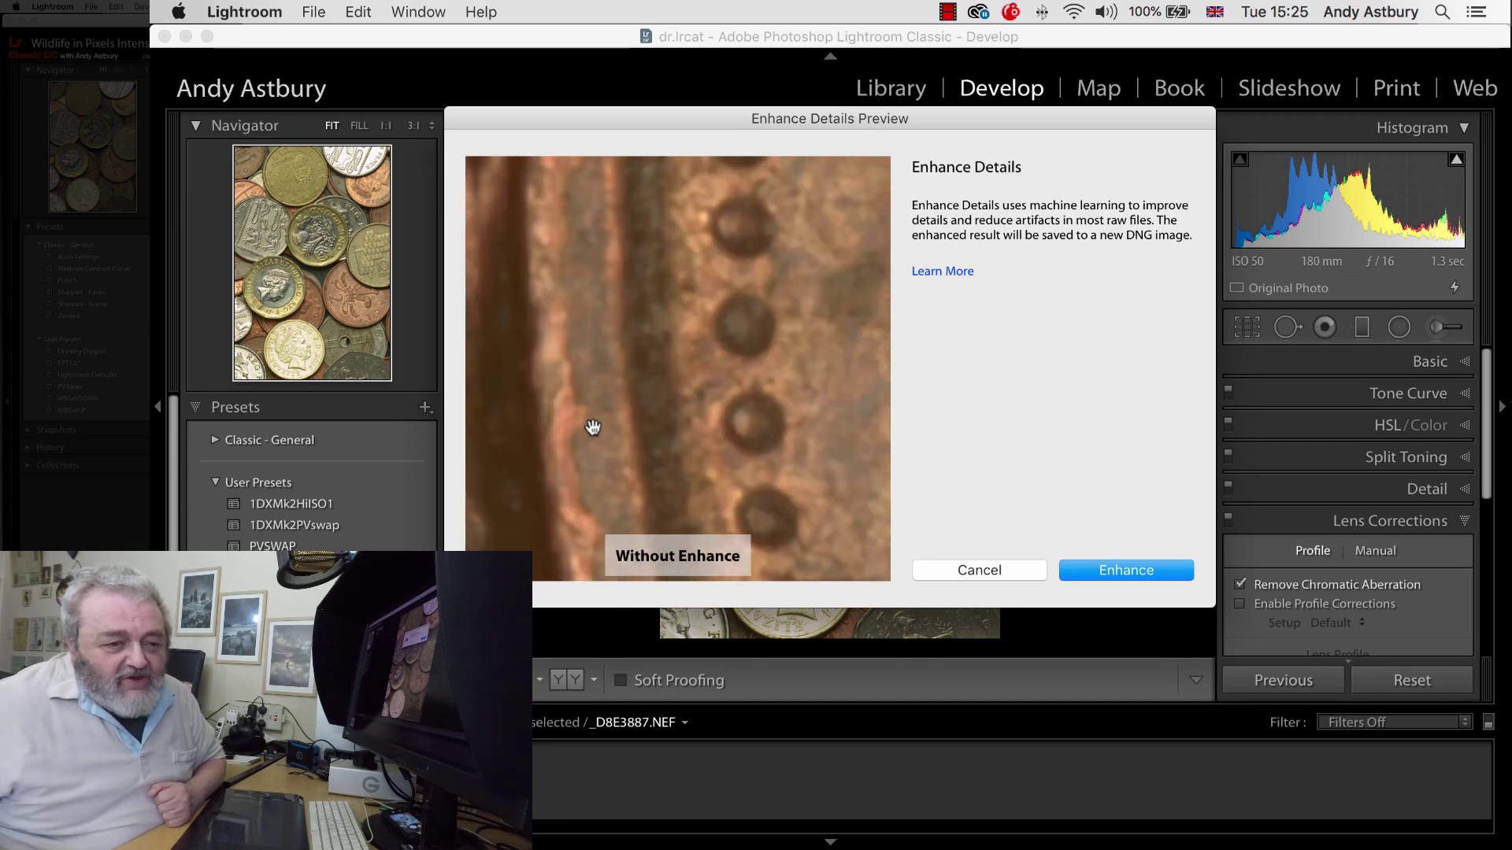
pyautogui.click(640, 483)
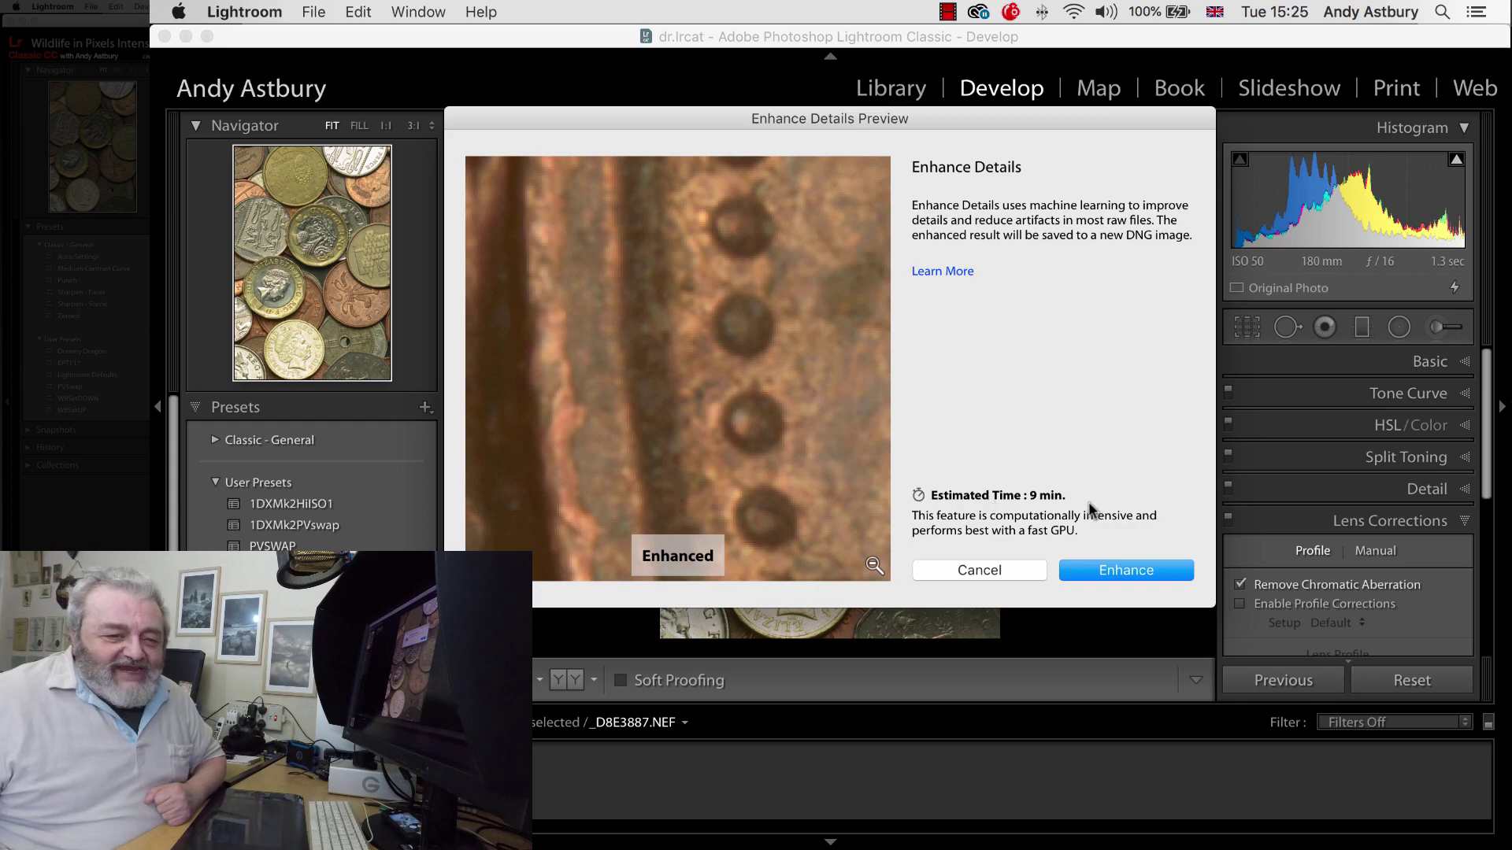
# Create _D8E3887-Enhanced-2.dng with Enhance, then select the original _D8E3887.NEF in the filmstrip.
pyautogui.click(1115, 569)
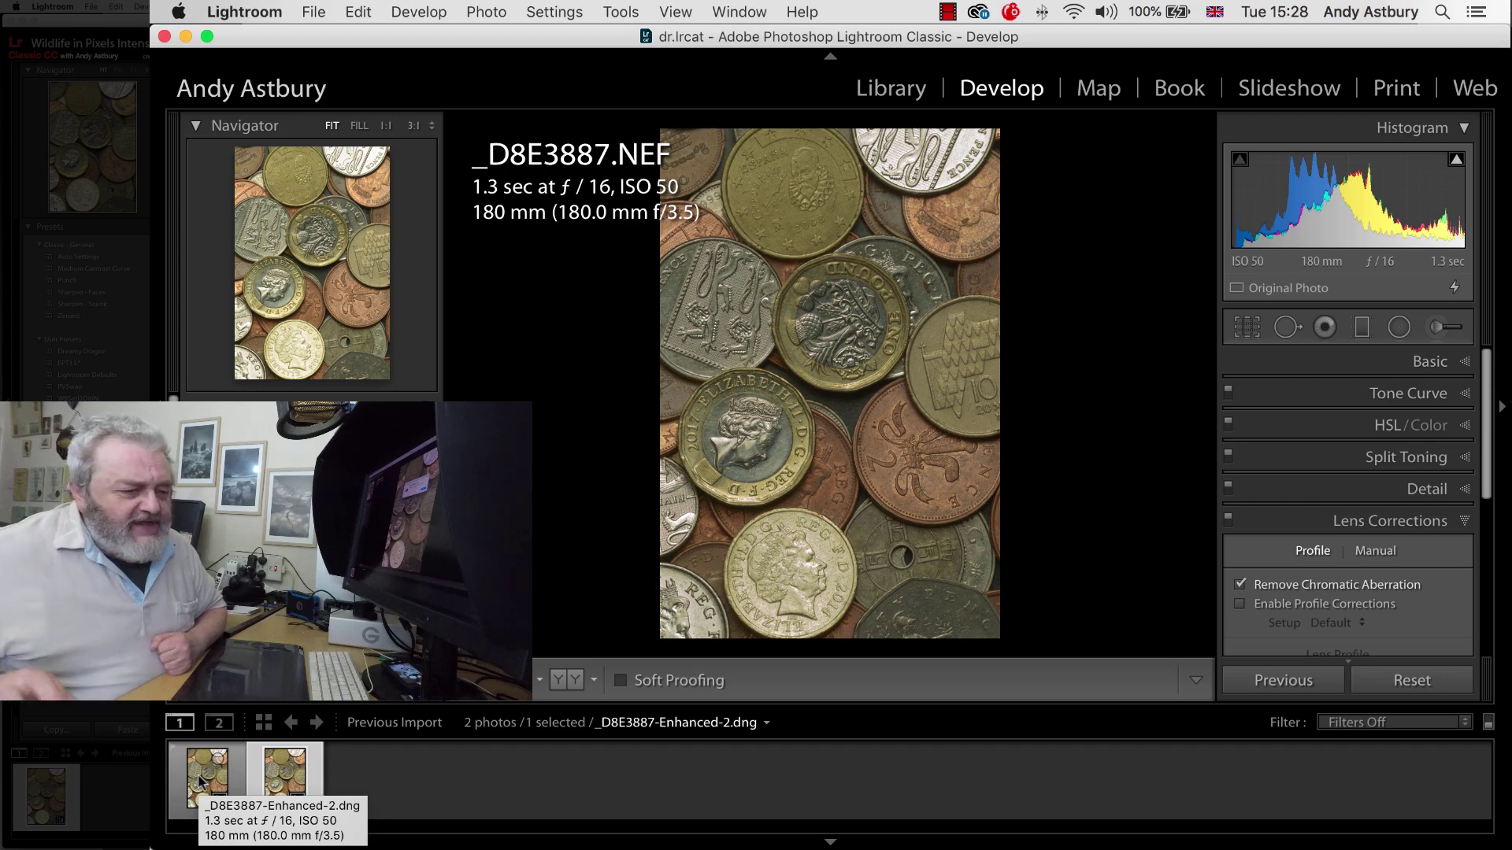
pyautogui.click(284, 778)
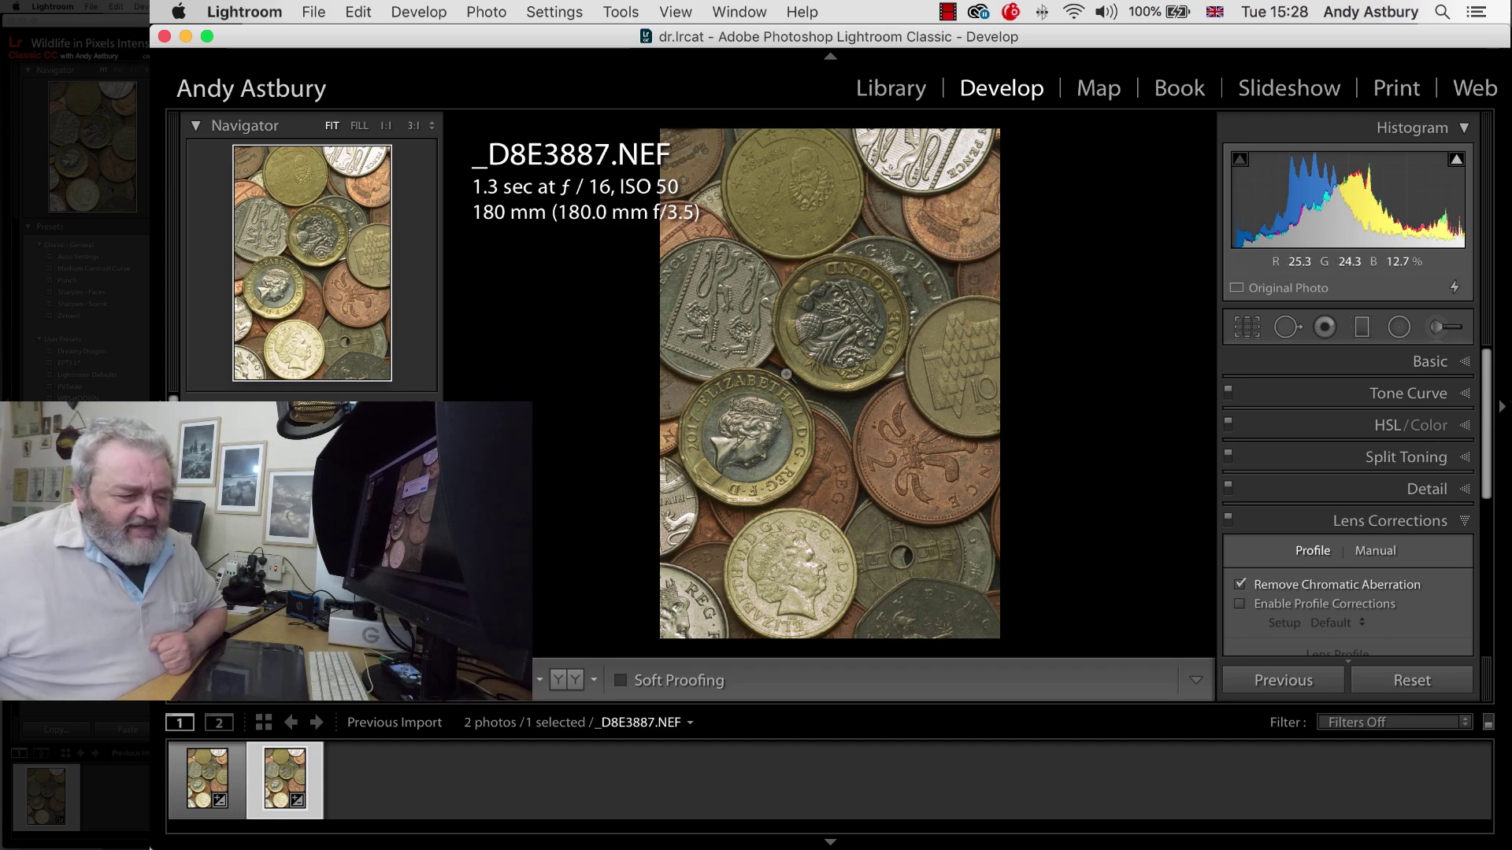
# Select _D8E3887-Enhanced-2.dng and Shift-select _D8E3887.NEF so both are selected.
pyautogui.click(211, 778)
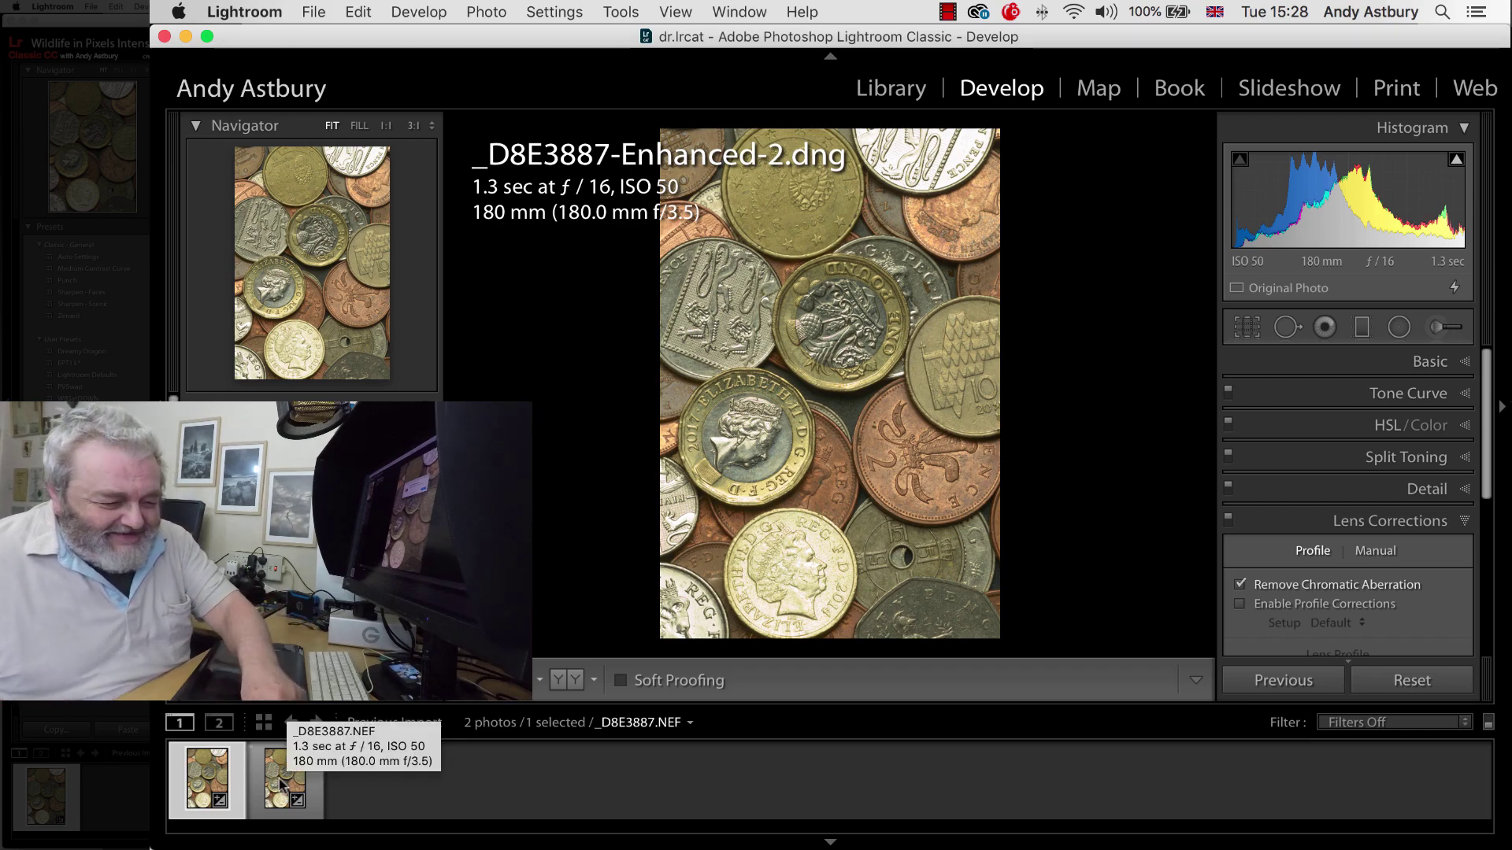
pyautogui.press('shift')
pyautogui.keyDown('shift'); pyautogui.click(283, 786); pyautogui.keyUp('shift')
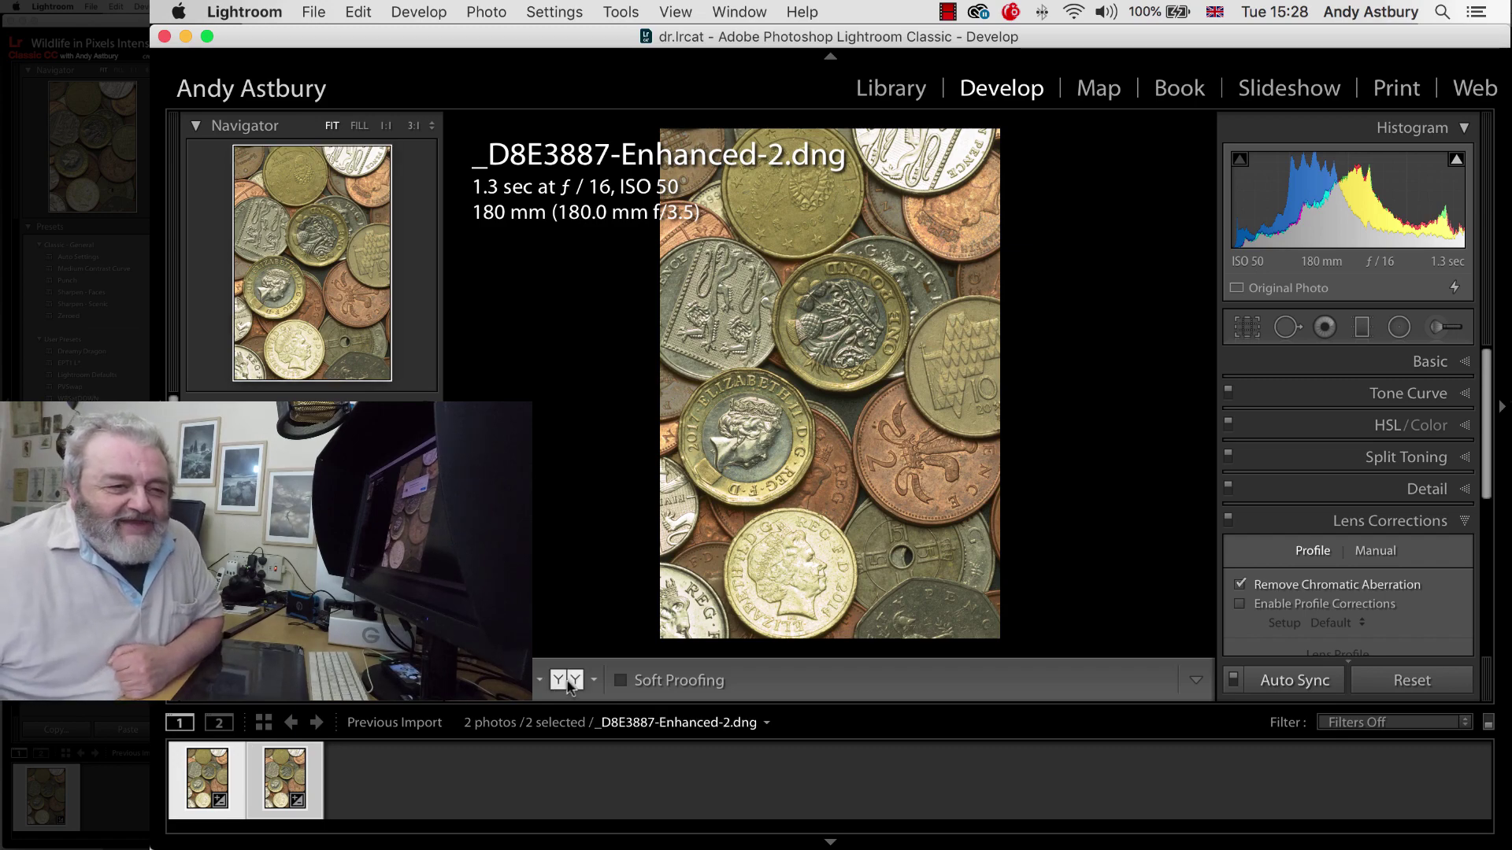
# Compare the DNG and NEF side by side in Library at 1:1 on the coin rim, activating the NEF.
pyautogui.click(880, 94)
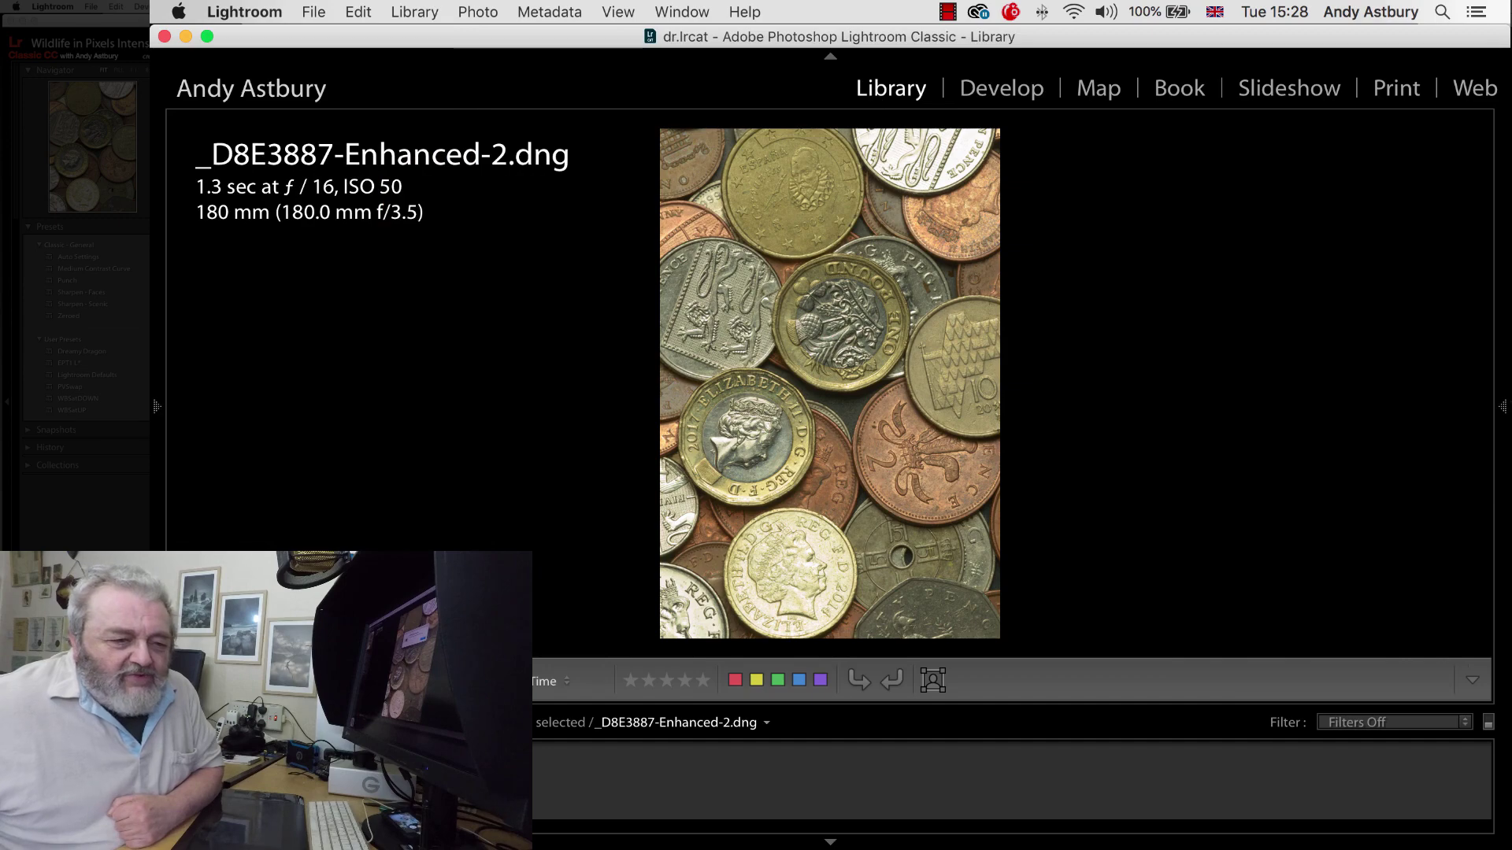
pyautogui.press('c')
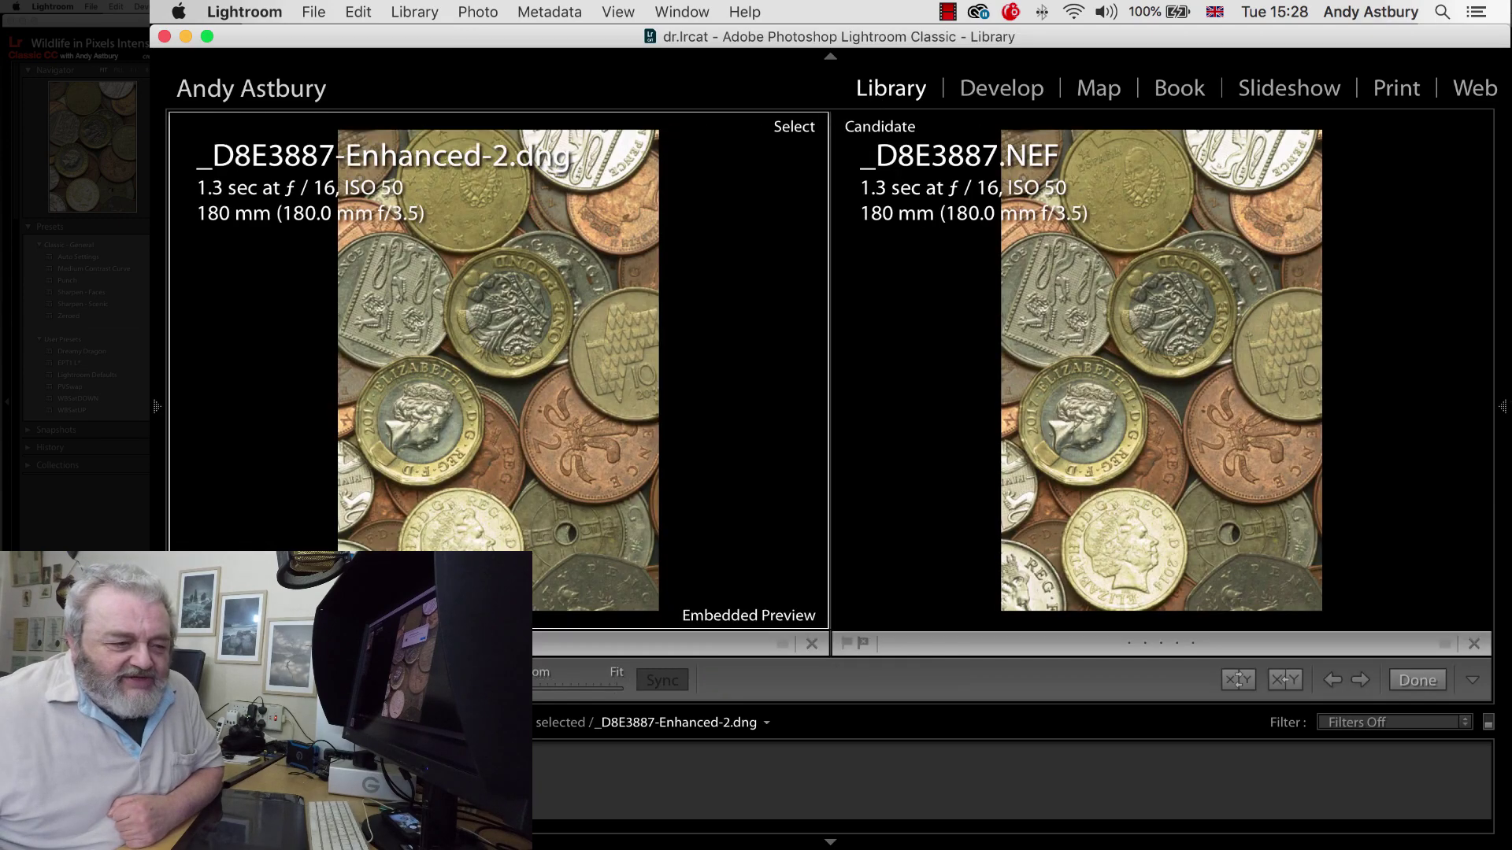
pyautogui.click(522, 363)
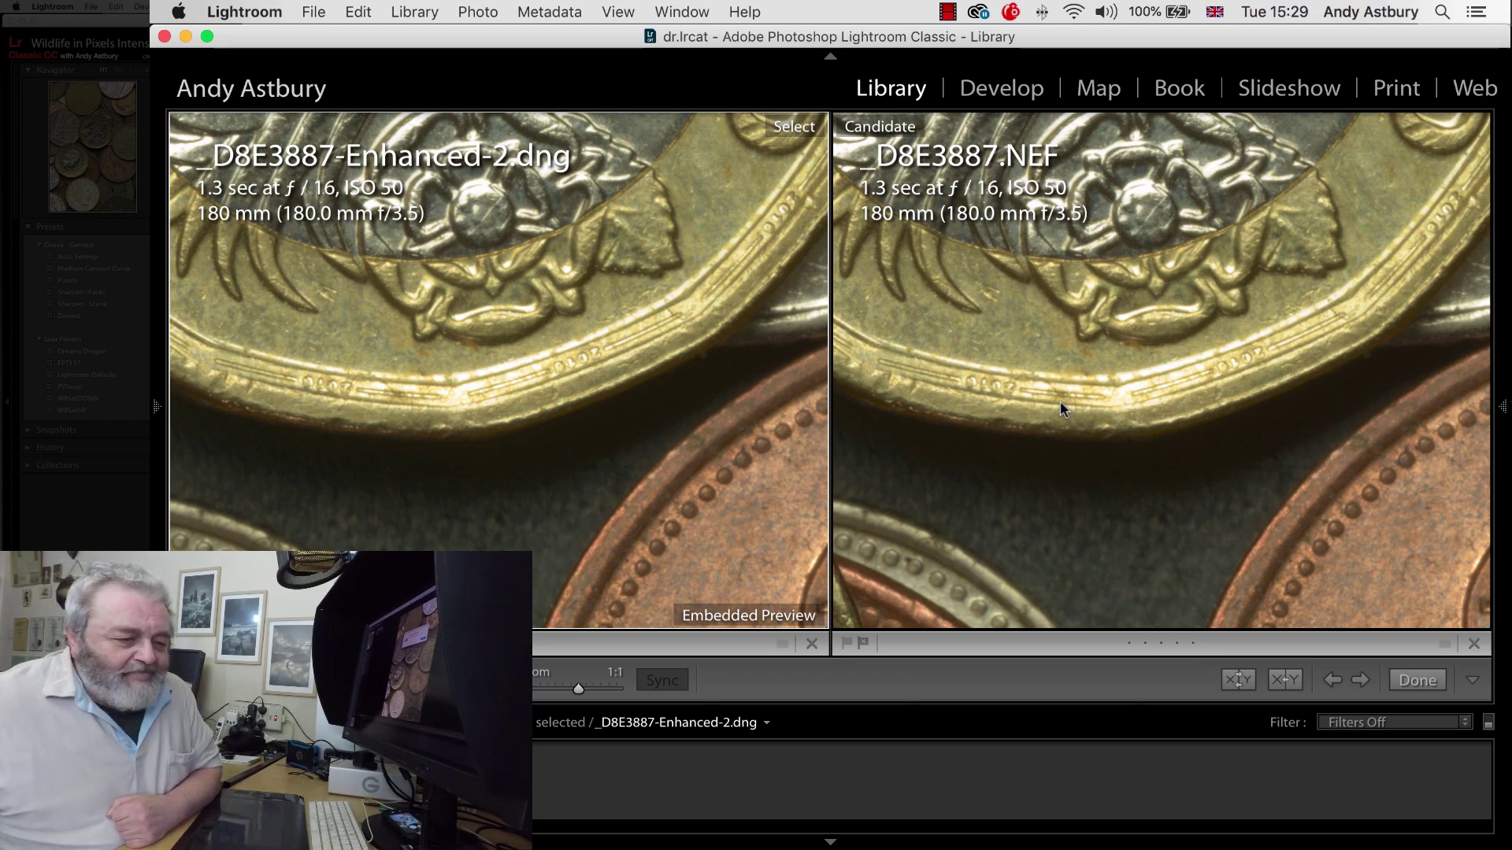
pyautogui.click(1047, 405)
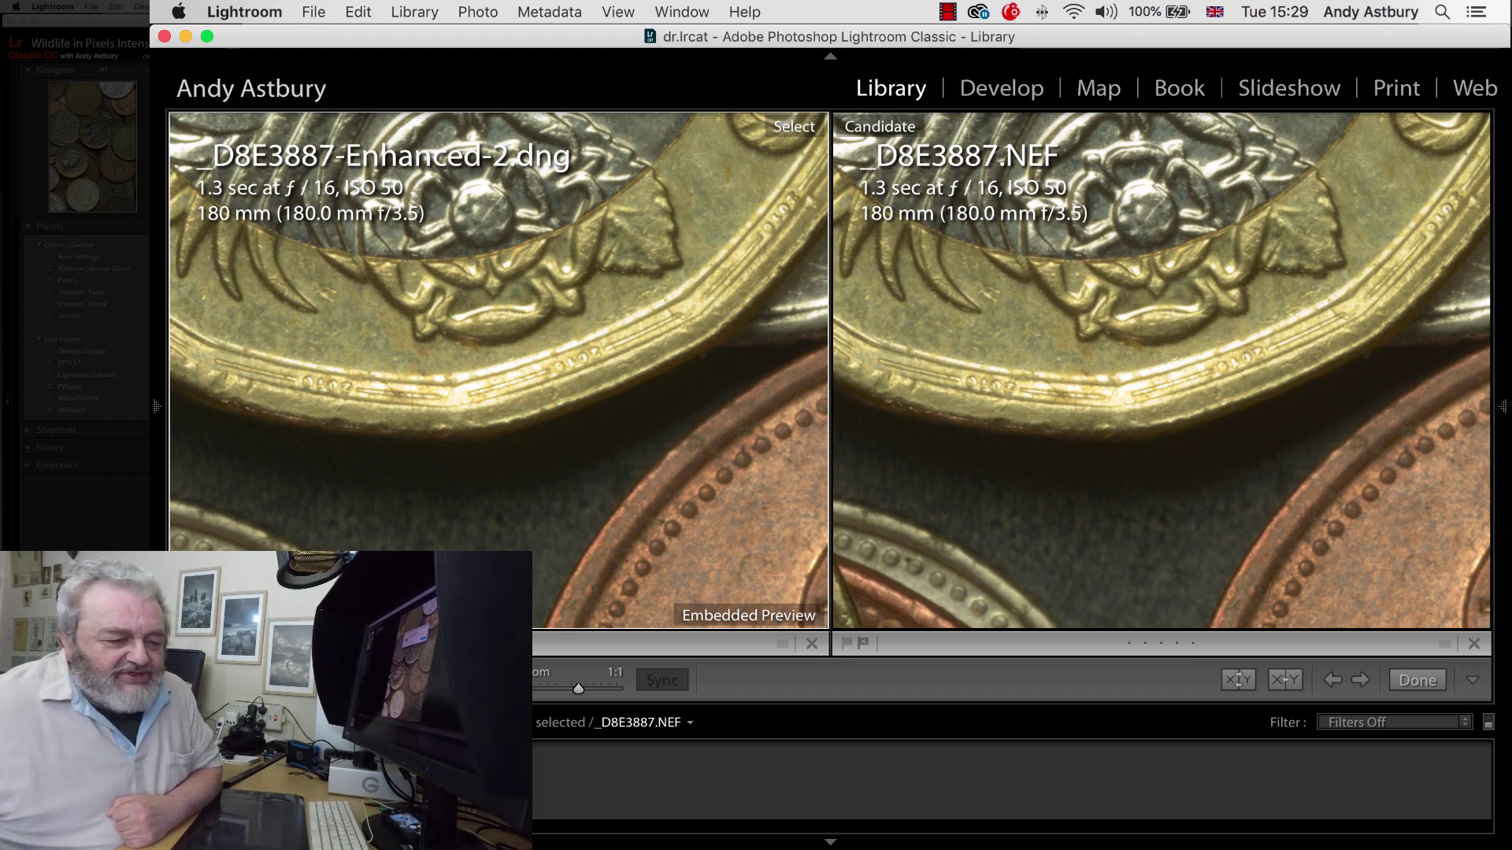
# Send both photos to Photoshop via Edit In > Open as Layers in Photoshop.
pyautogui.rightClick(288, 196)
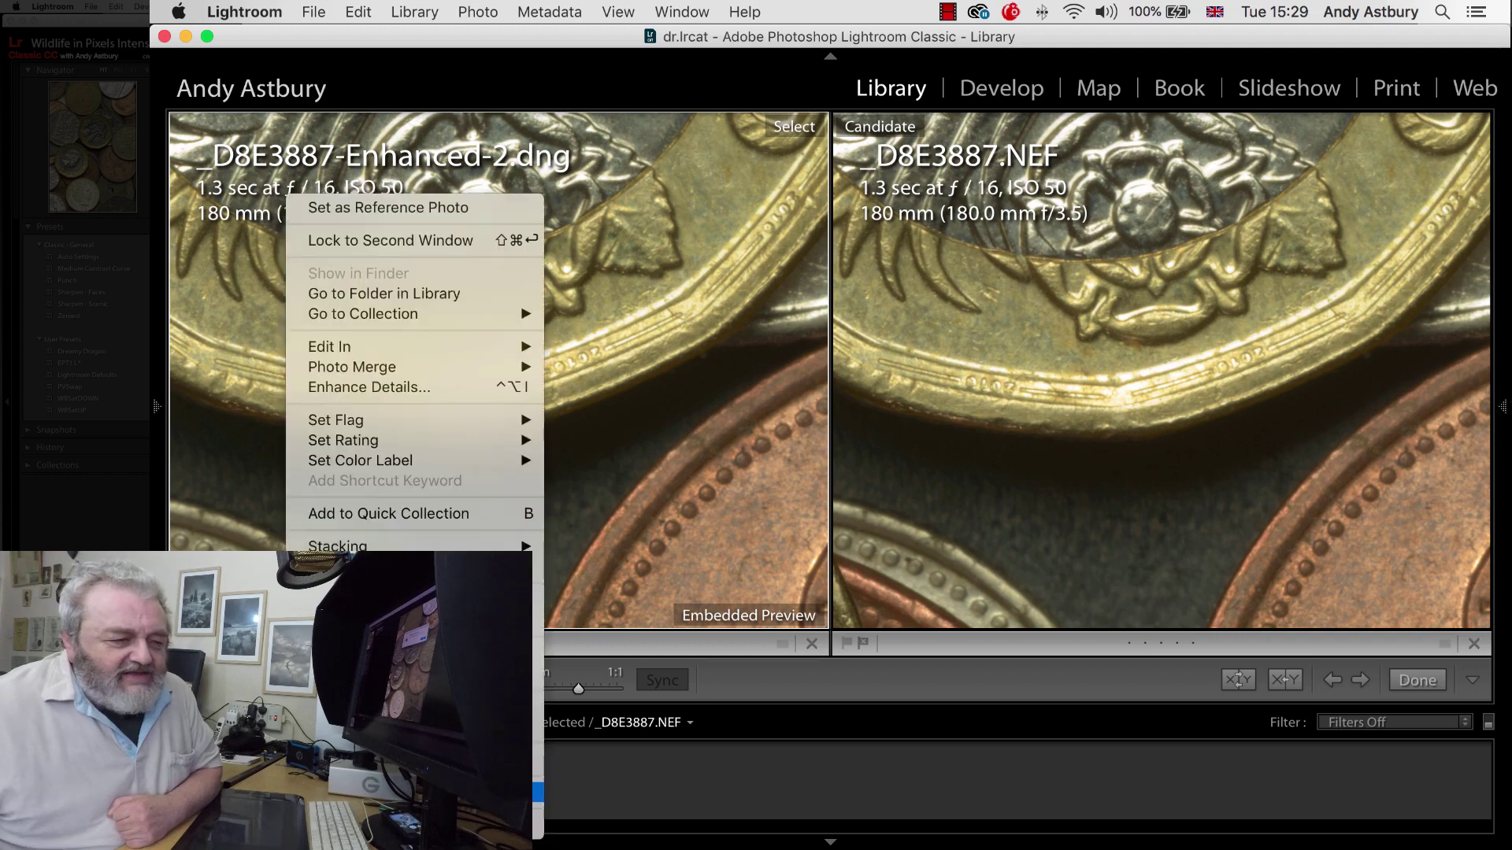
pyautogui.moveTo(334, 352)
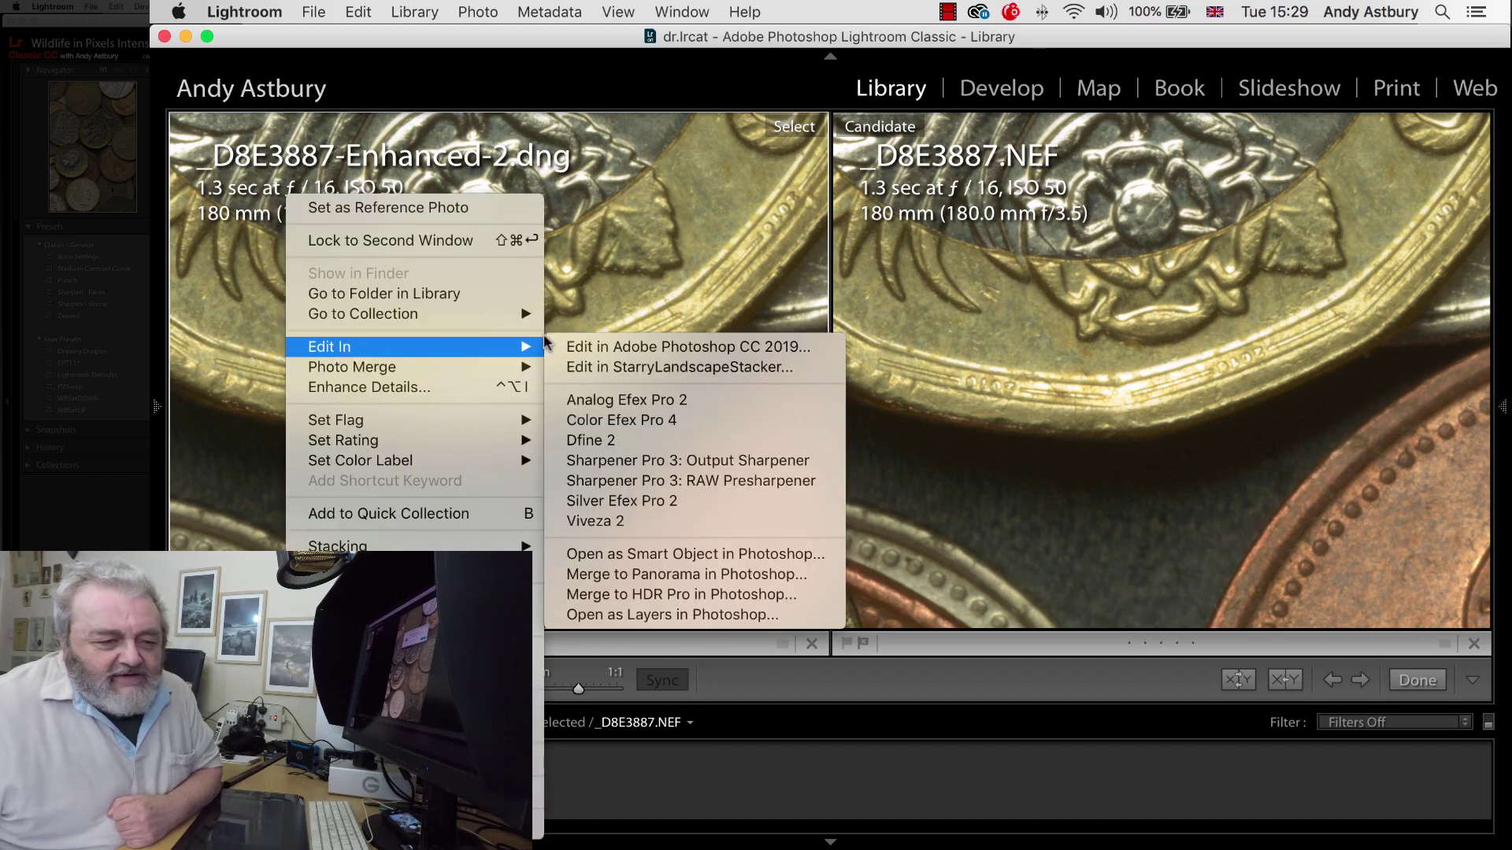
pyautogui.click(645, 616)
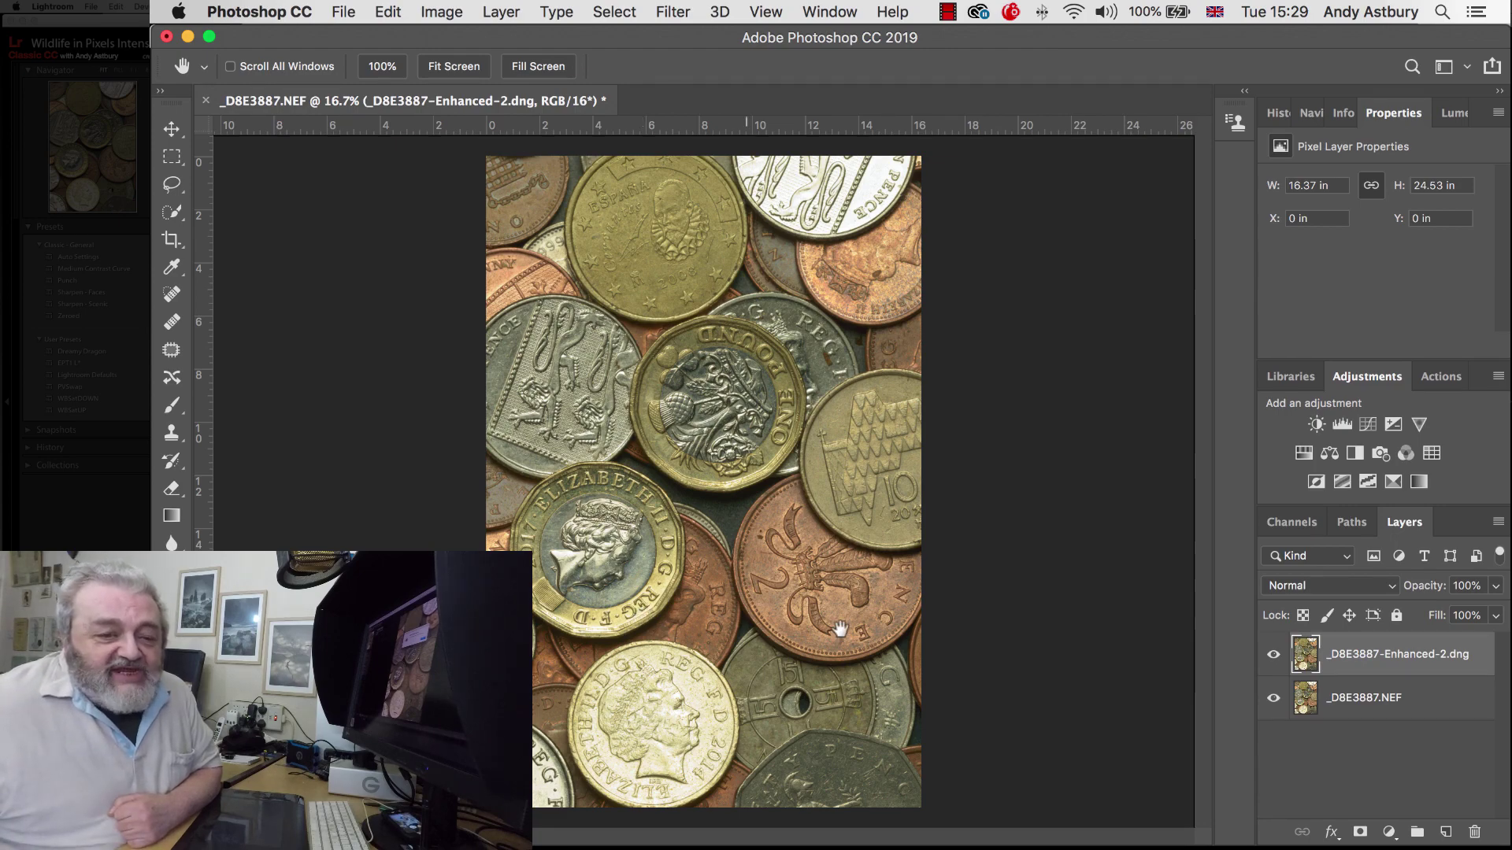
# Hide and reshow the Enhanced-2.dng layer, then open its blend mode list.
pyautogui.click(1273, 654)
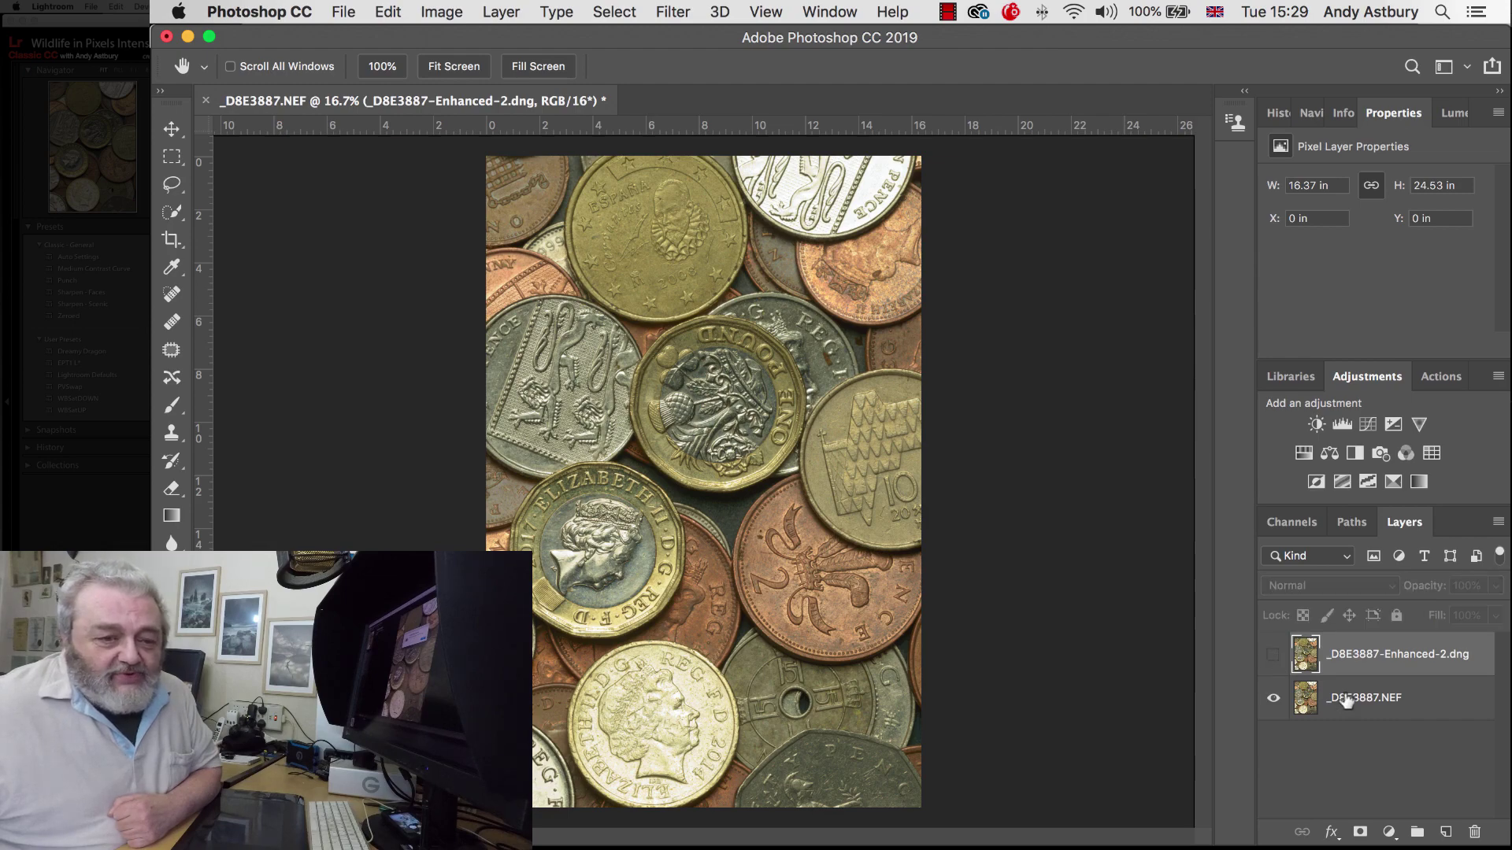
pyautogui.click(1272, 657)
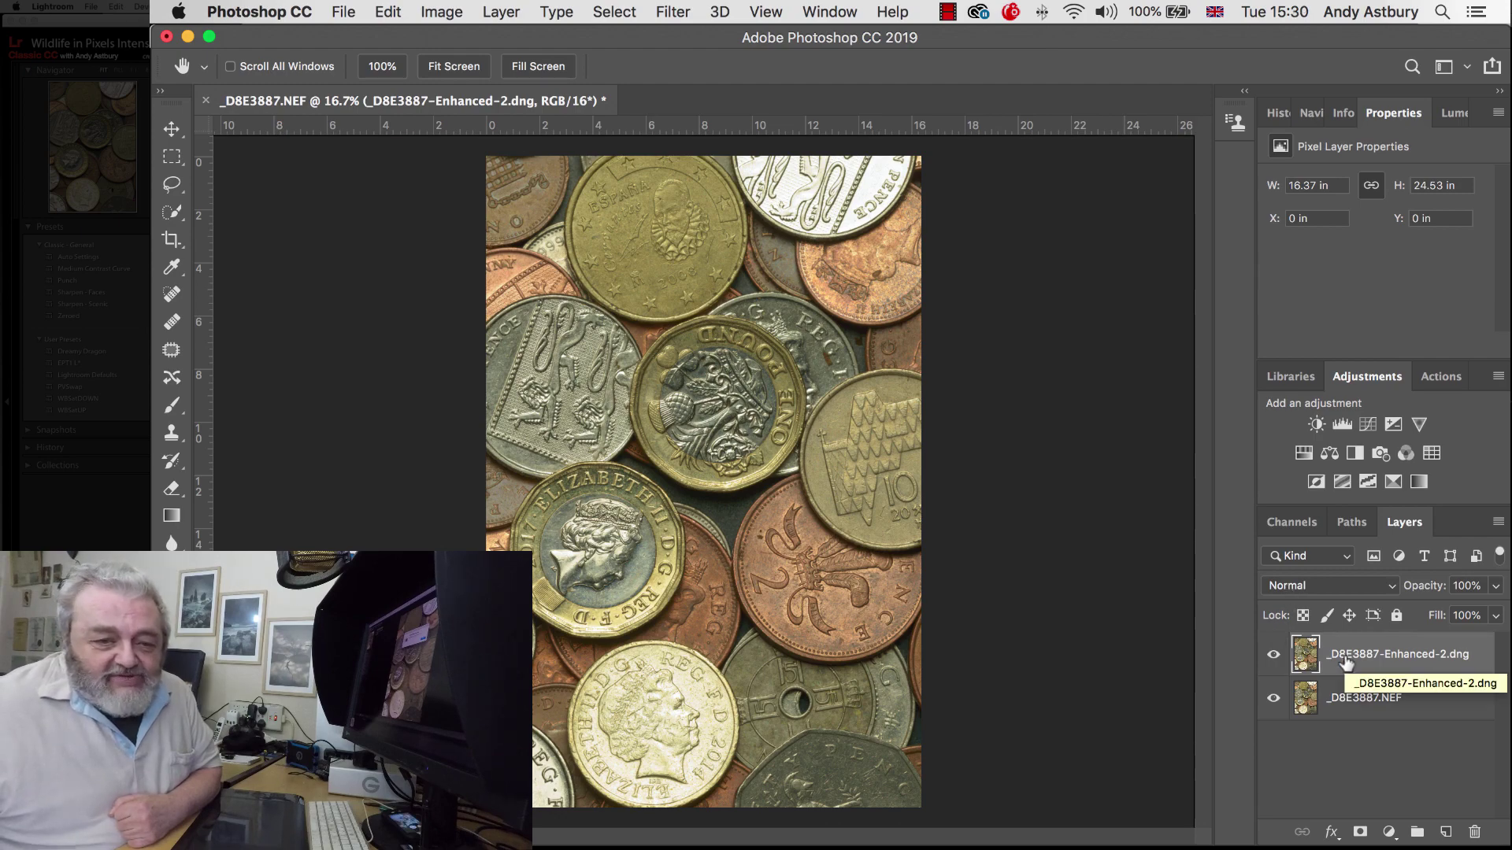
pyautogui.click(1310, 586)
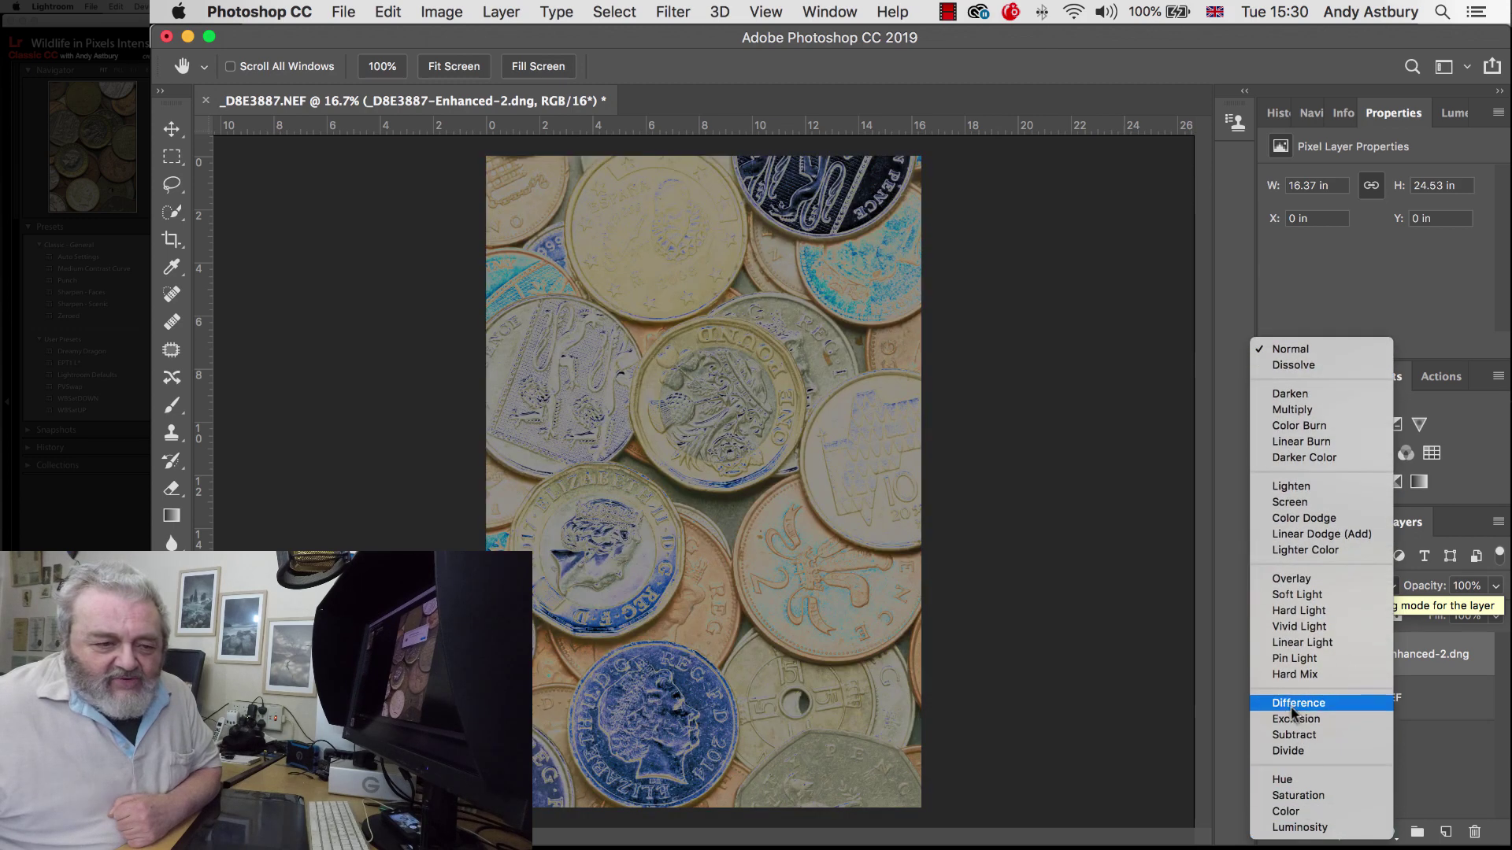
# Set the enhanced layer to Difference blend mode and view the image at 100%.
pyautogui.click(1295, 706)
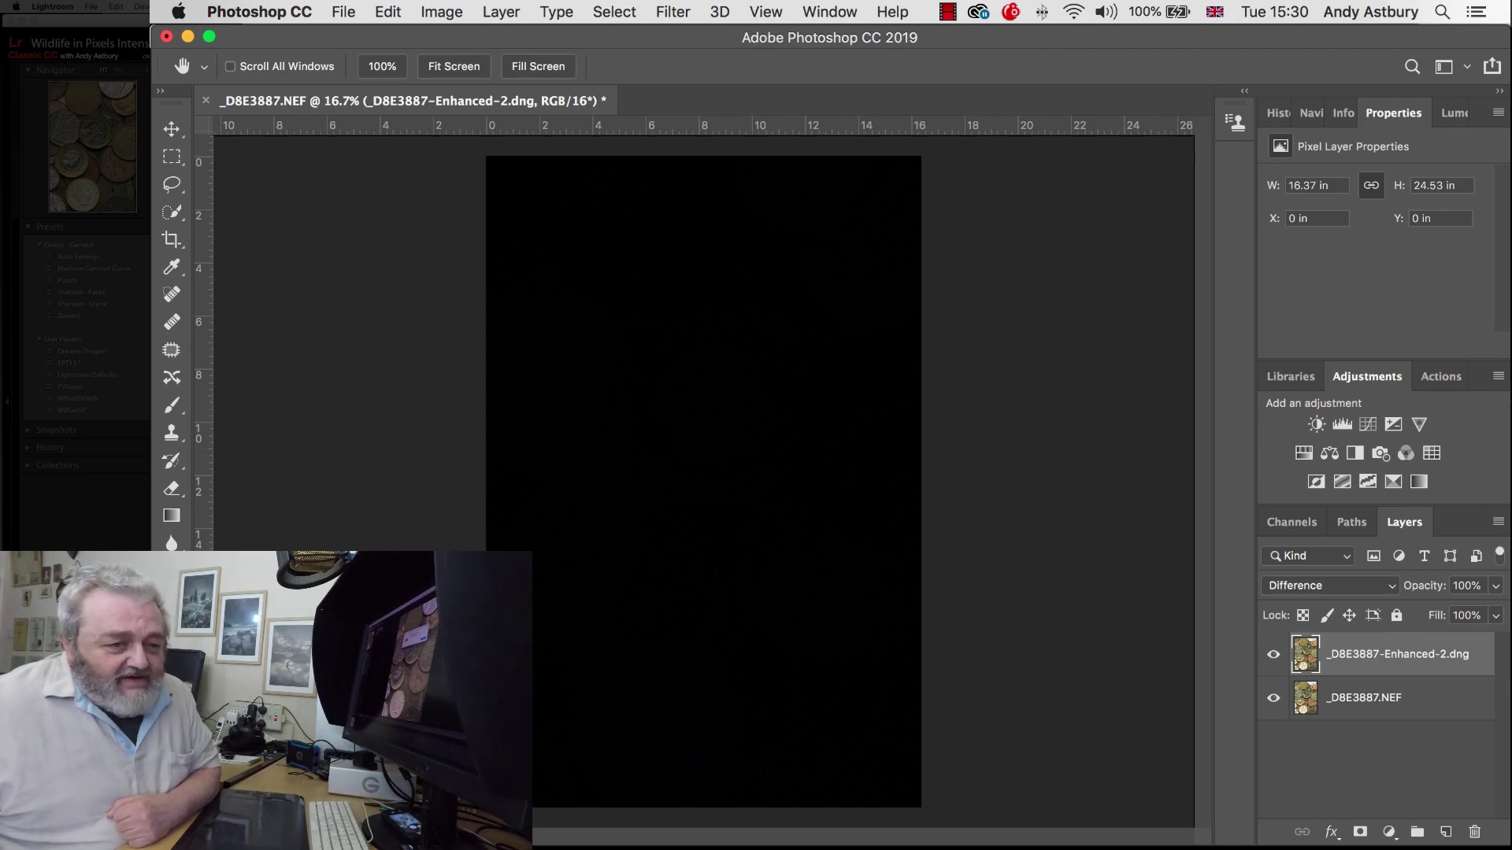
pyautogui.press('z')
pyautogui.press('super+1')
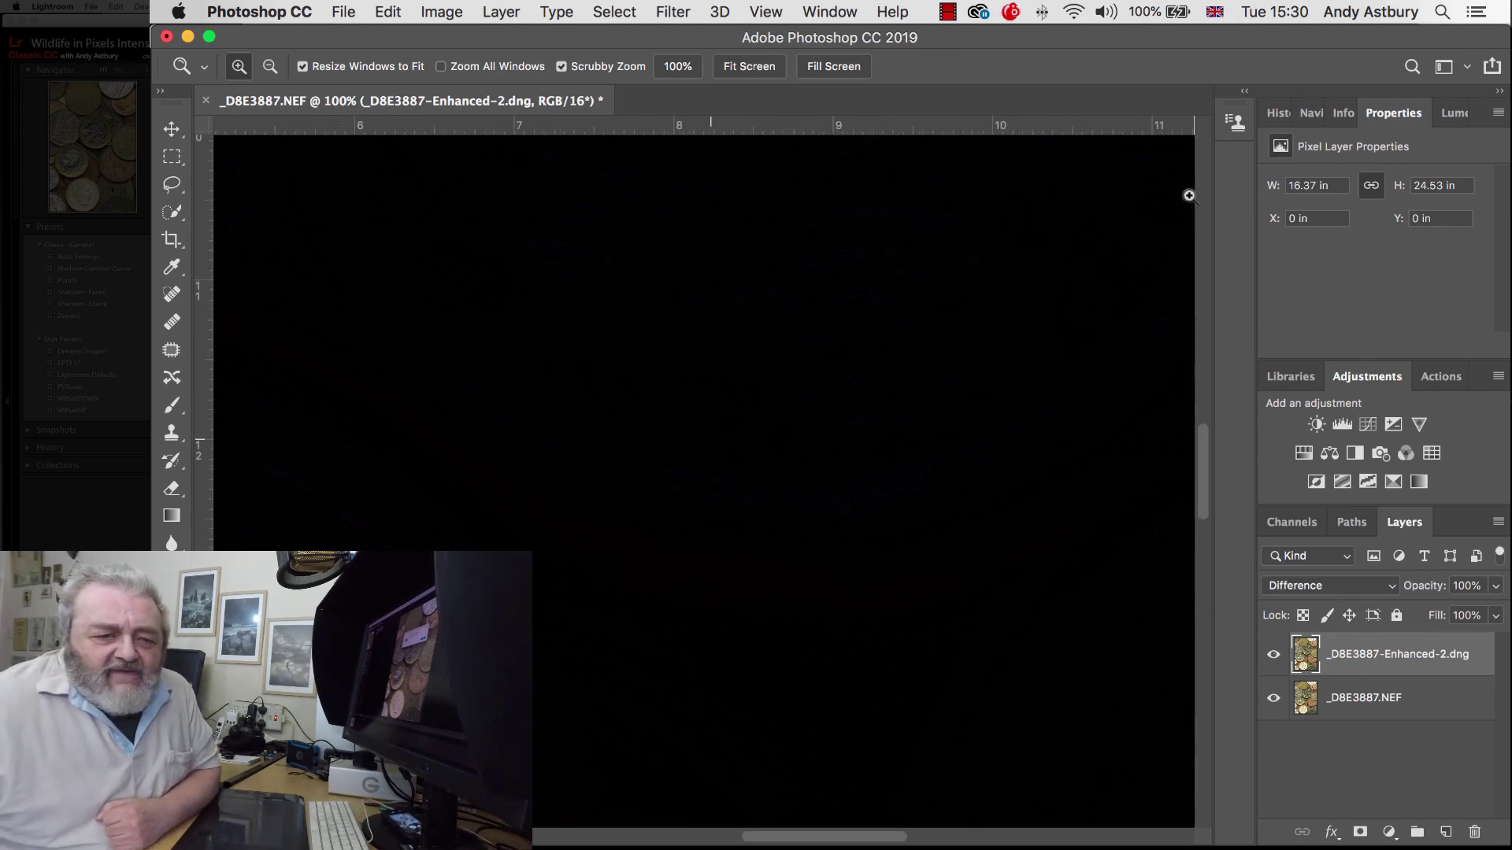
# Add a Levels adjustment layer and drag the midtones to 5.39 to reveal edge differences.
pyautogui.click(1341, 424)
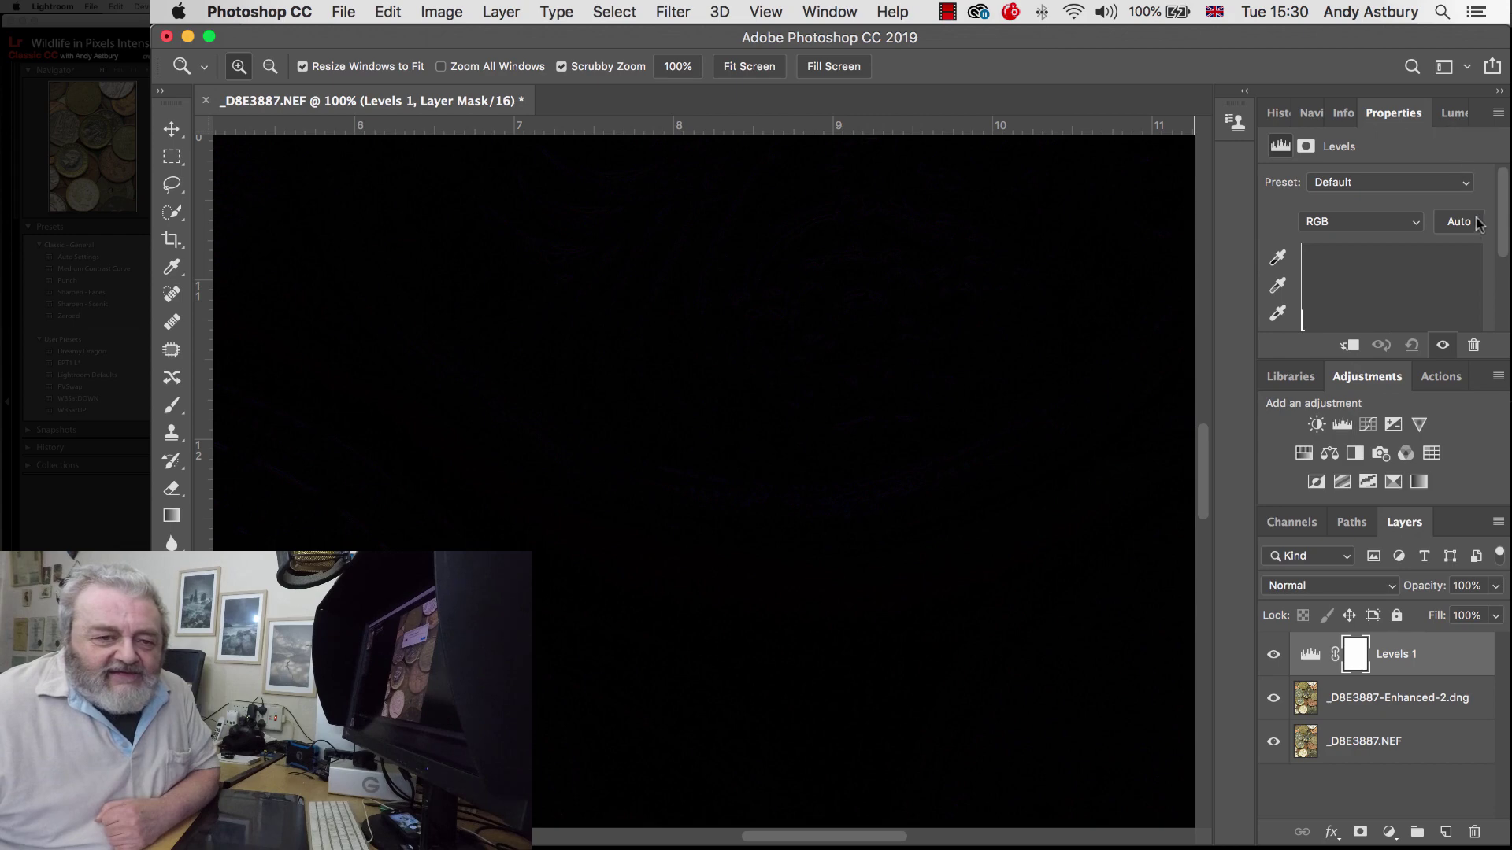
pyautogui.moveTo(1501, 217); pyautogui.dragTo(1494, 268)
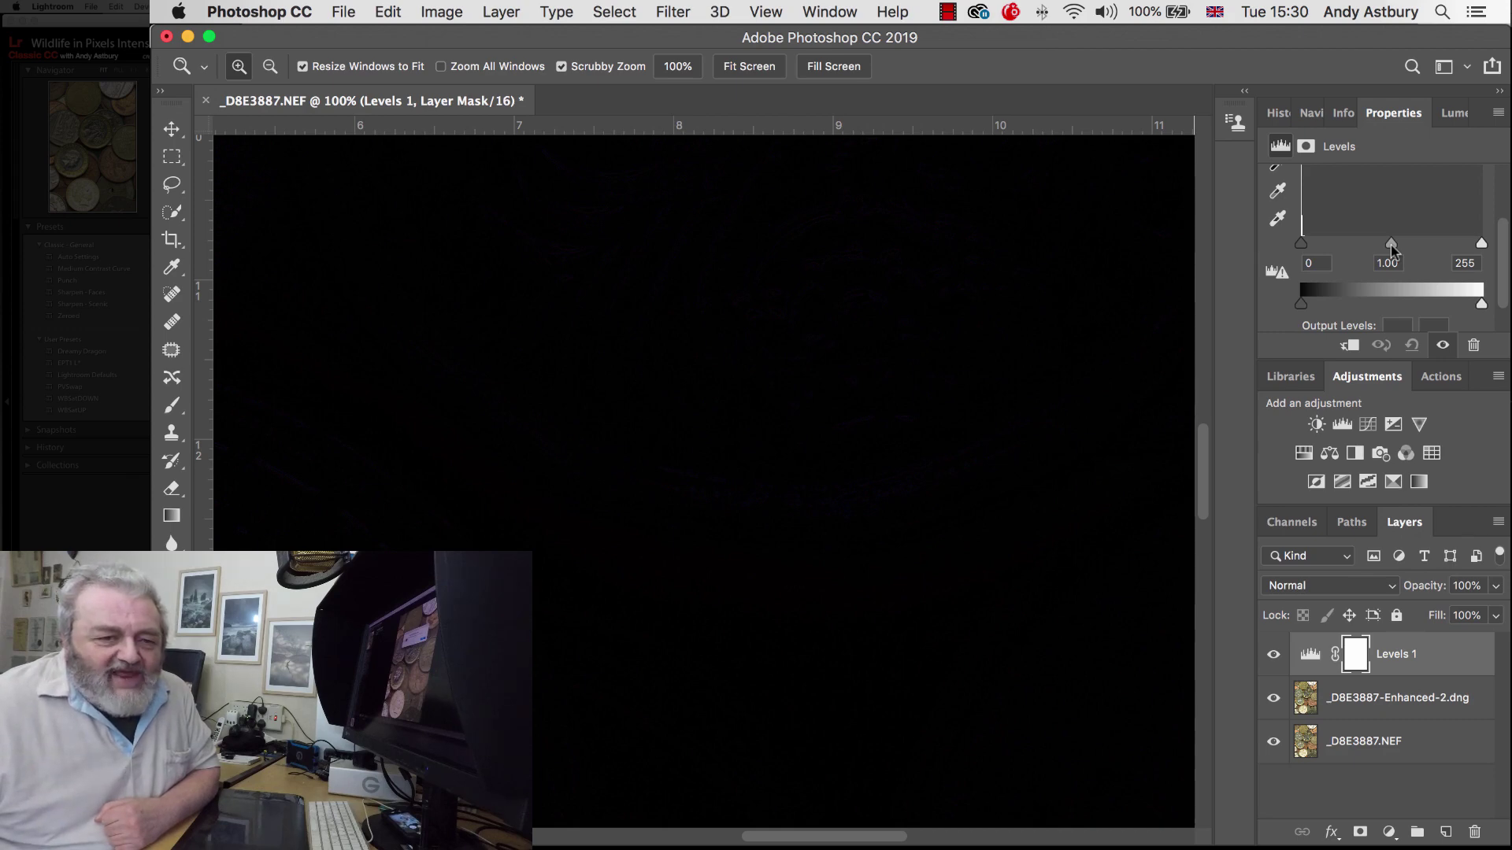
pyautogui.moveTo(1372, 244); pyautogui.dragTo(1305, 249)
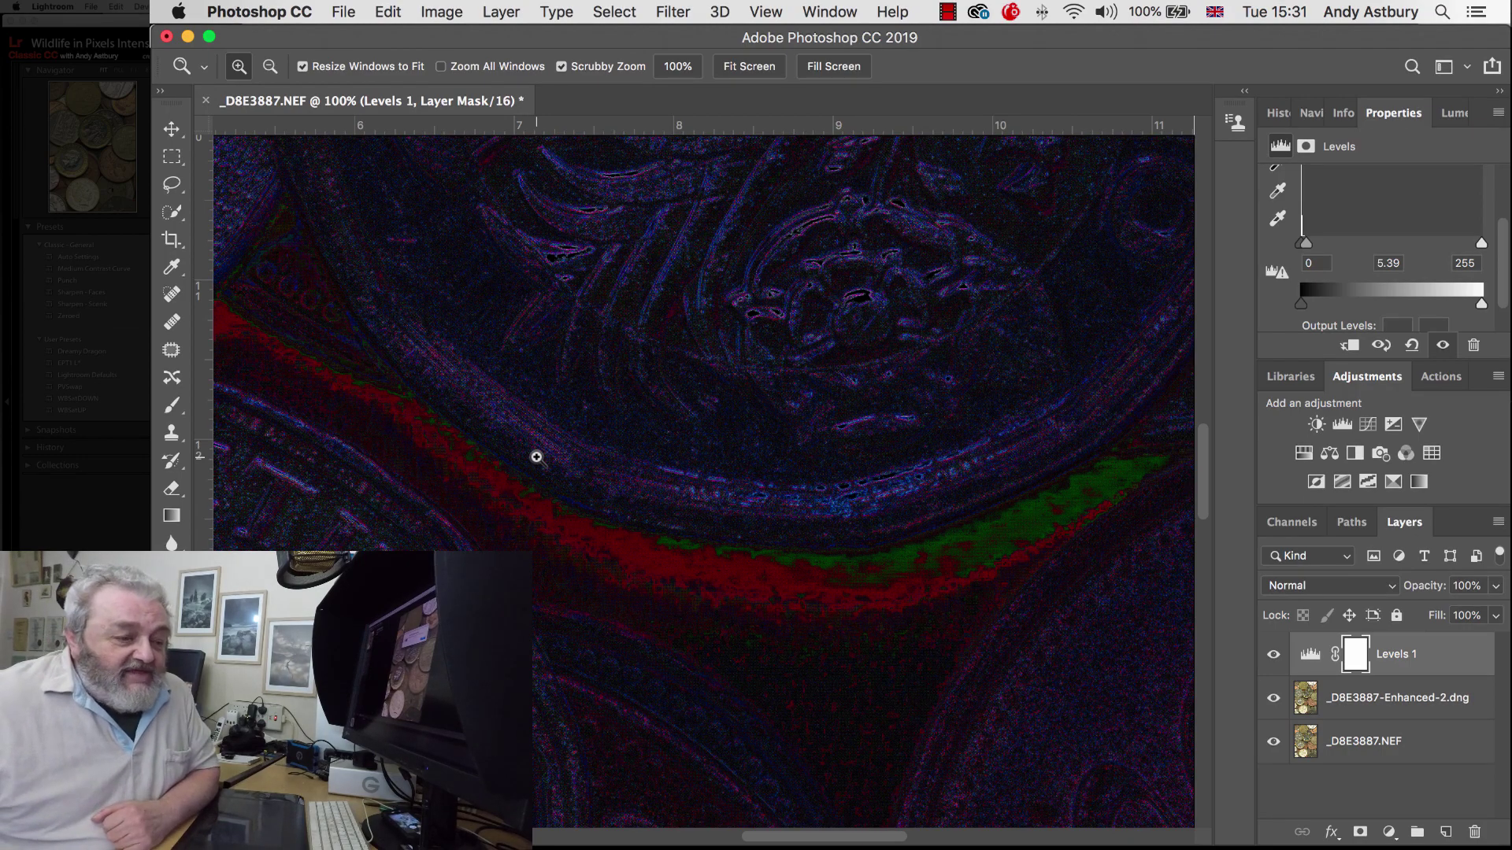
# Fit the image, zoom to 50% on the red-green fringe, and hide the Levels 1 adjustment.
pyautogui.press('h')
pyautogui.press('super+0')
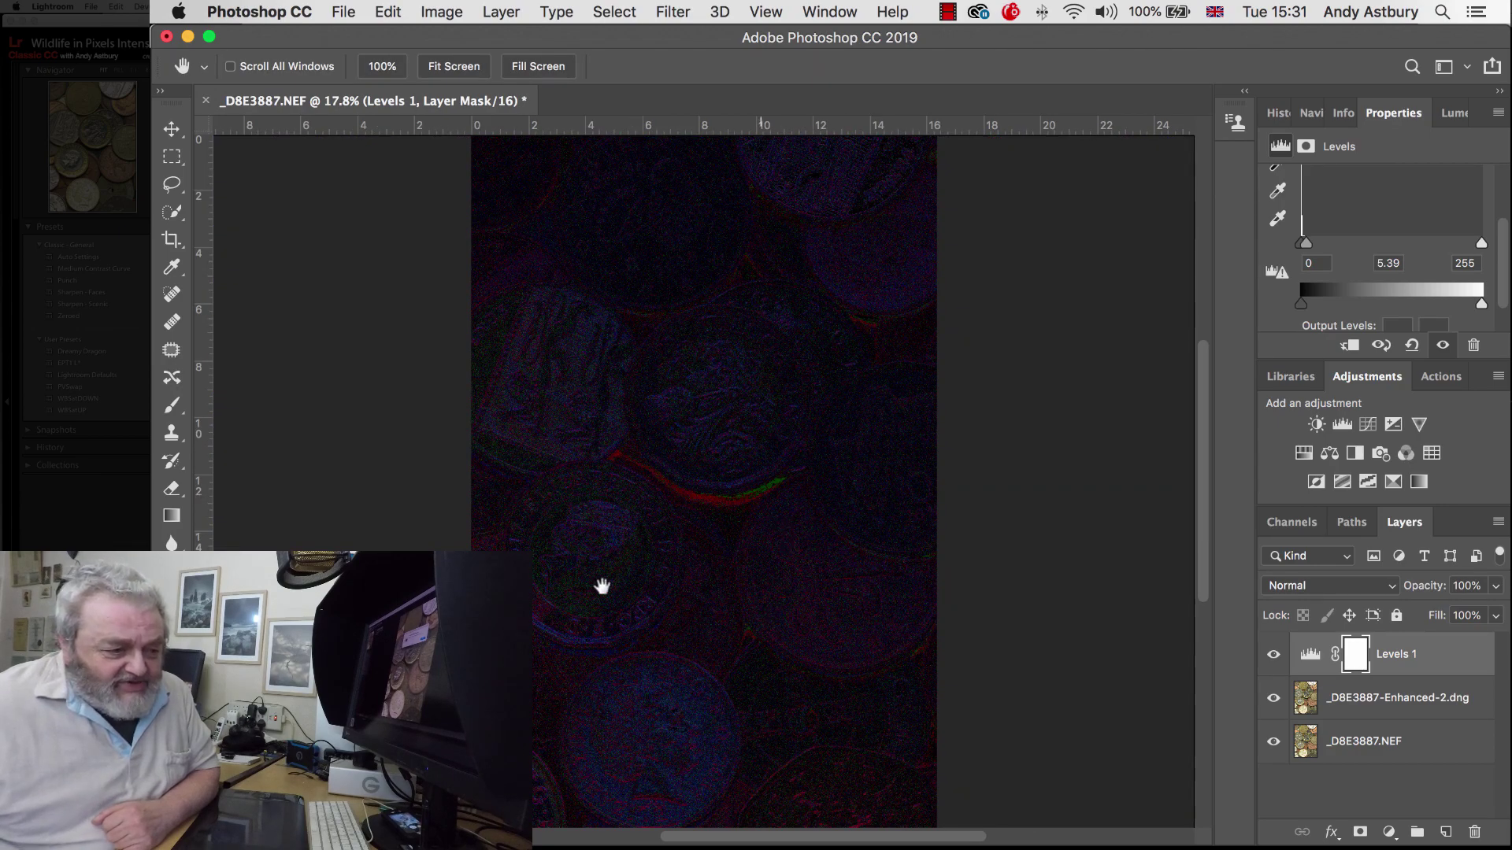
pyautogui.press('z')
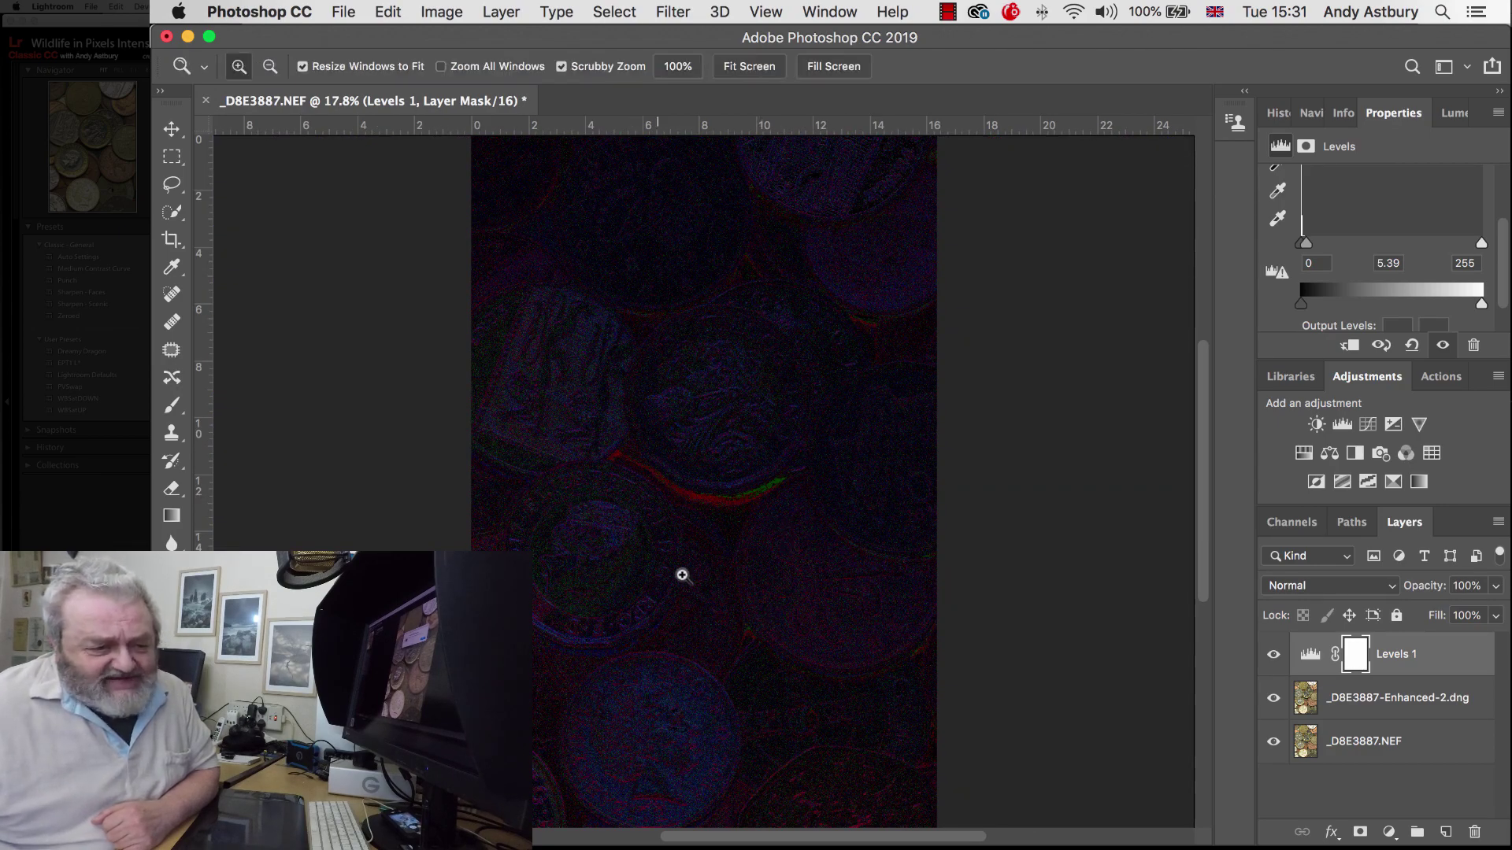
pyautogui.click(693, 570)
pyautogui.click(692, 570)
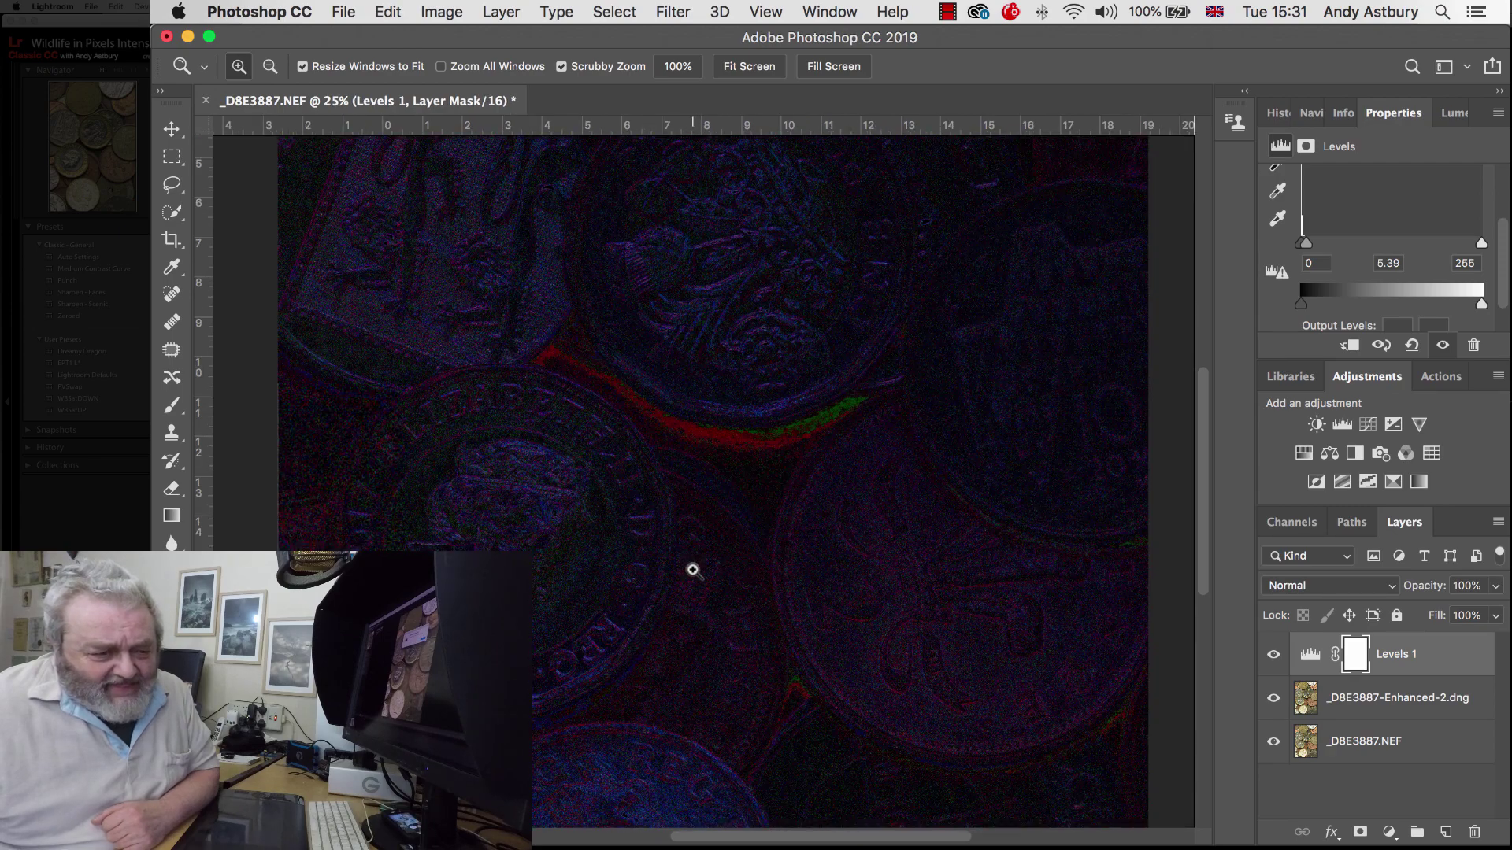
pyautogui.click(693, 570)
pyautogui.click(693, 570)
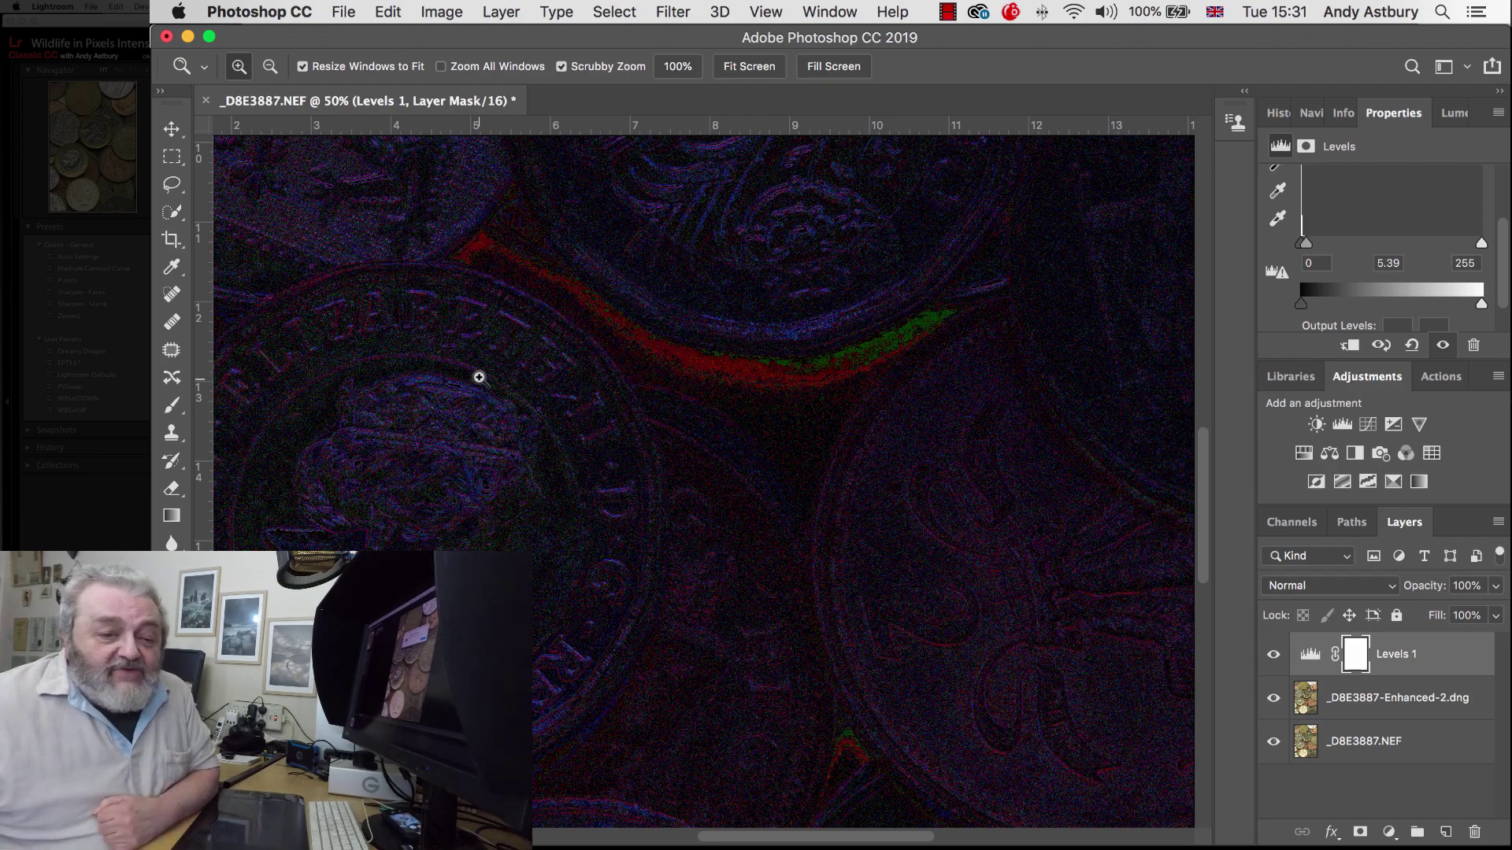
pyautogui.click(1273, 655)
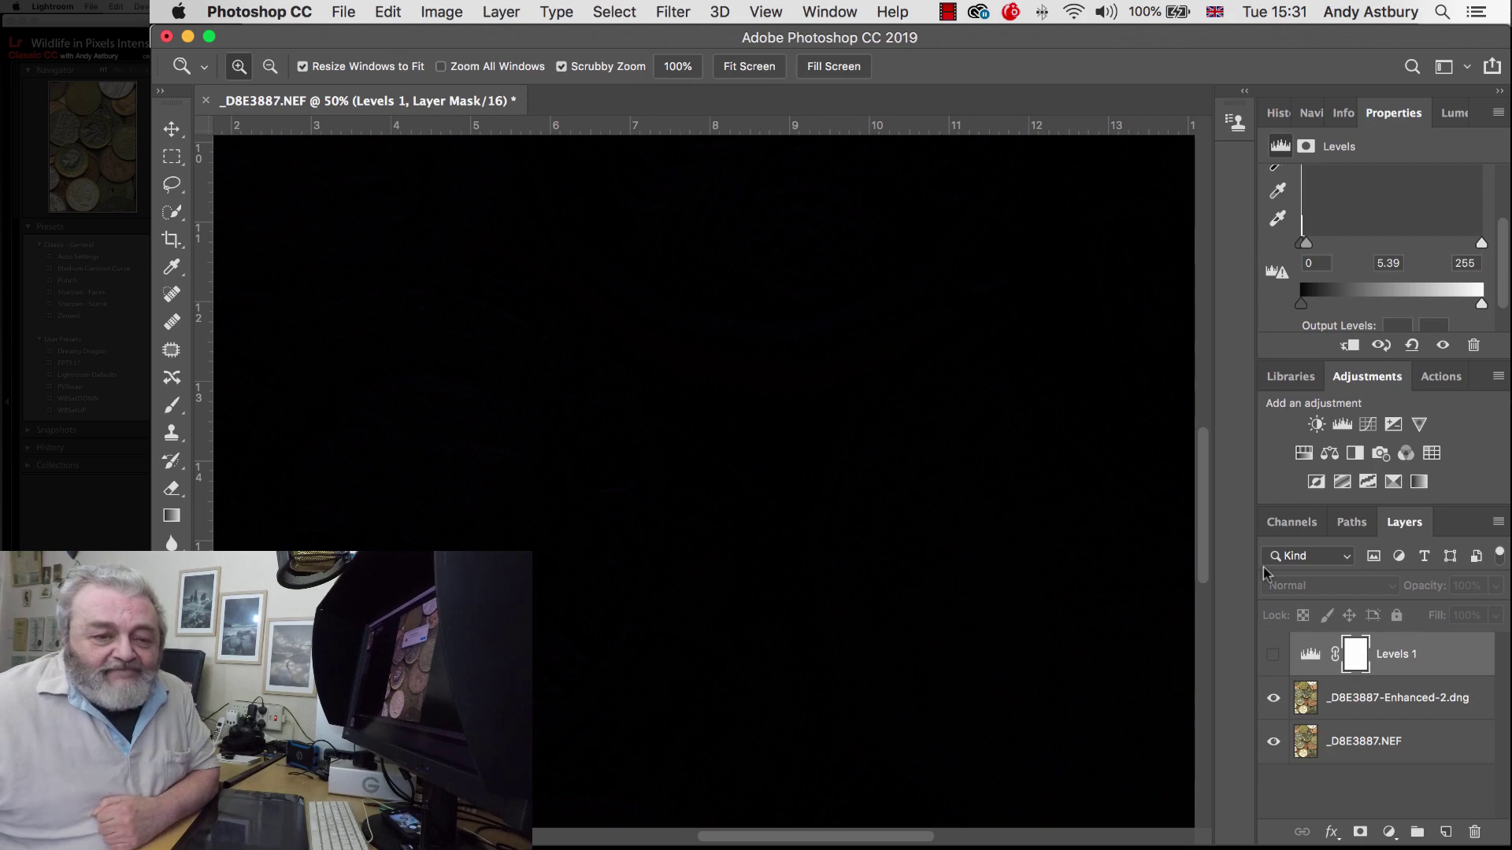
# Set the Enhanced-2.dng layer back to Normal blending and zoom in to 200% on the bimetallic coin's rim.
pyautogui.click(1356, 701)
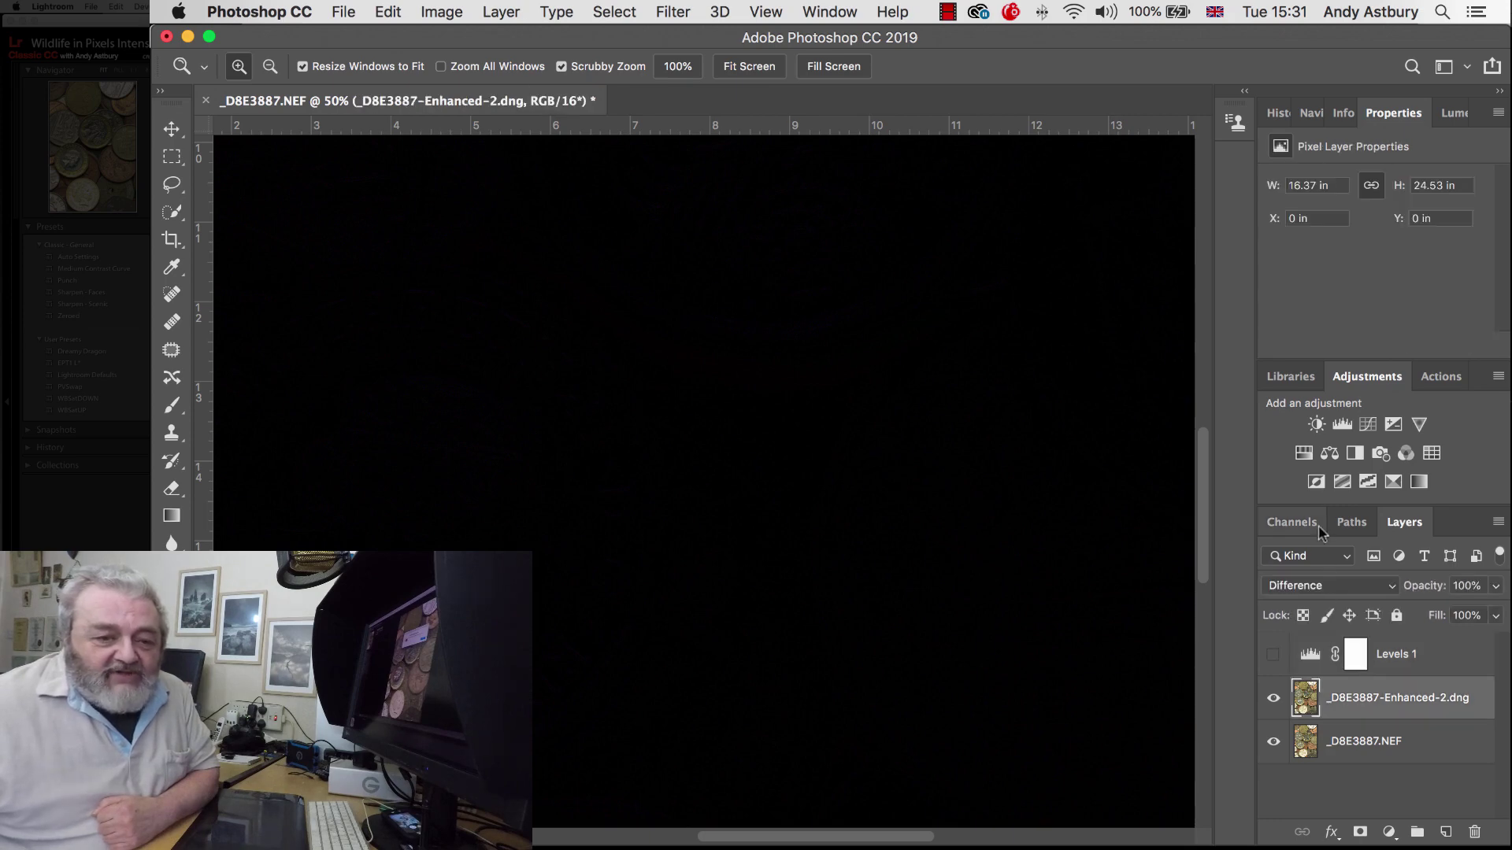
pyautogui.click(1322, 586)
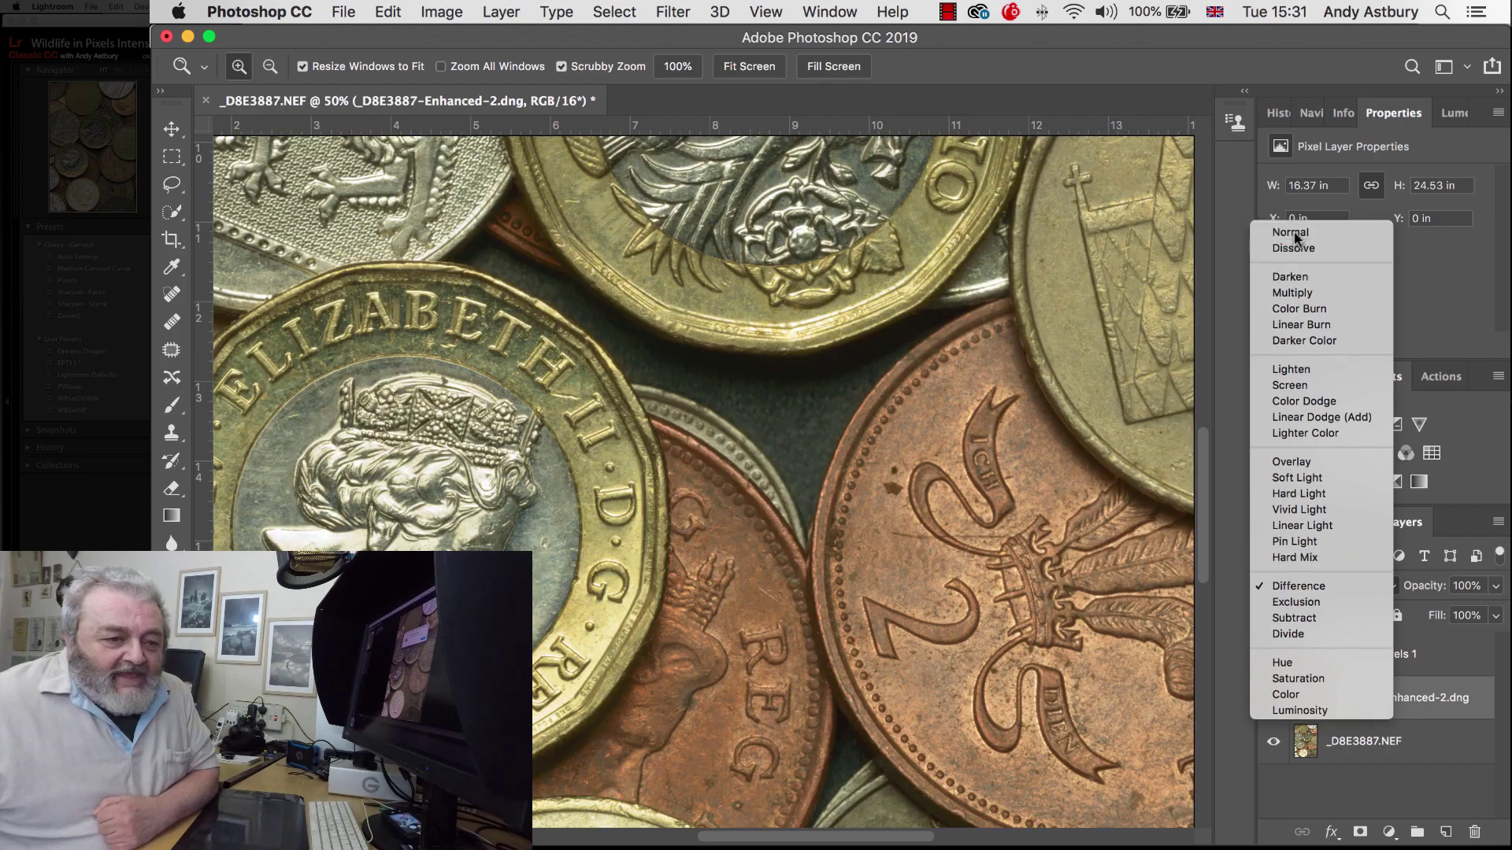
pyautogui.click(1293, 230)
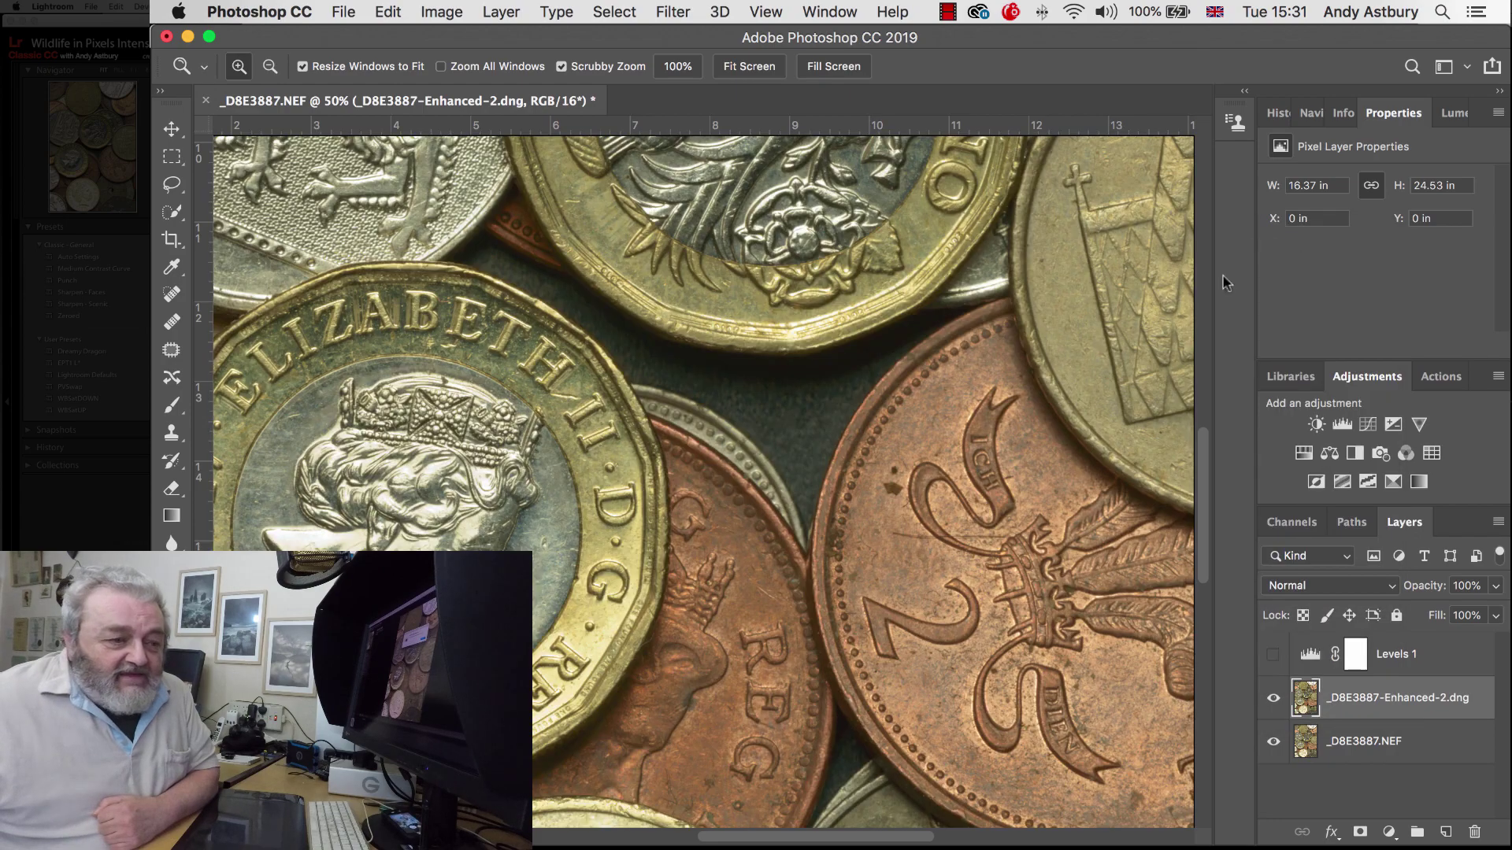
pyautogui.click(736, 568)
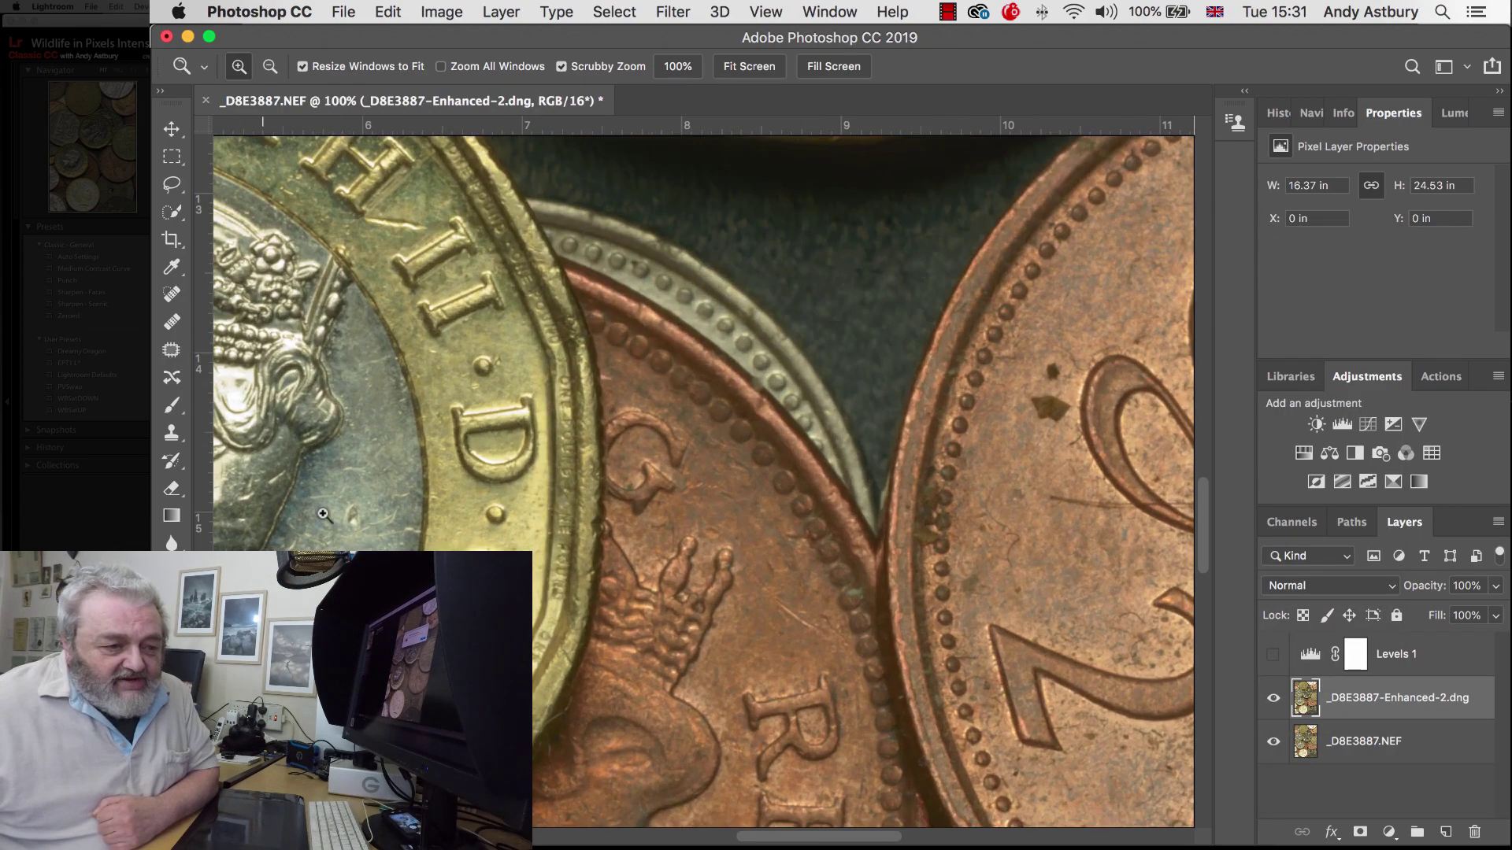
pyautogui.moveTo(319, 512); pyautogui.dragTo(489, 368)
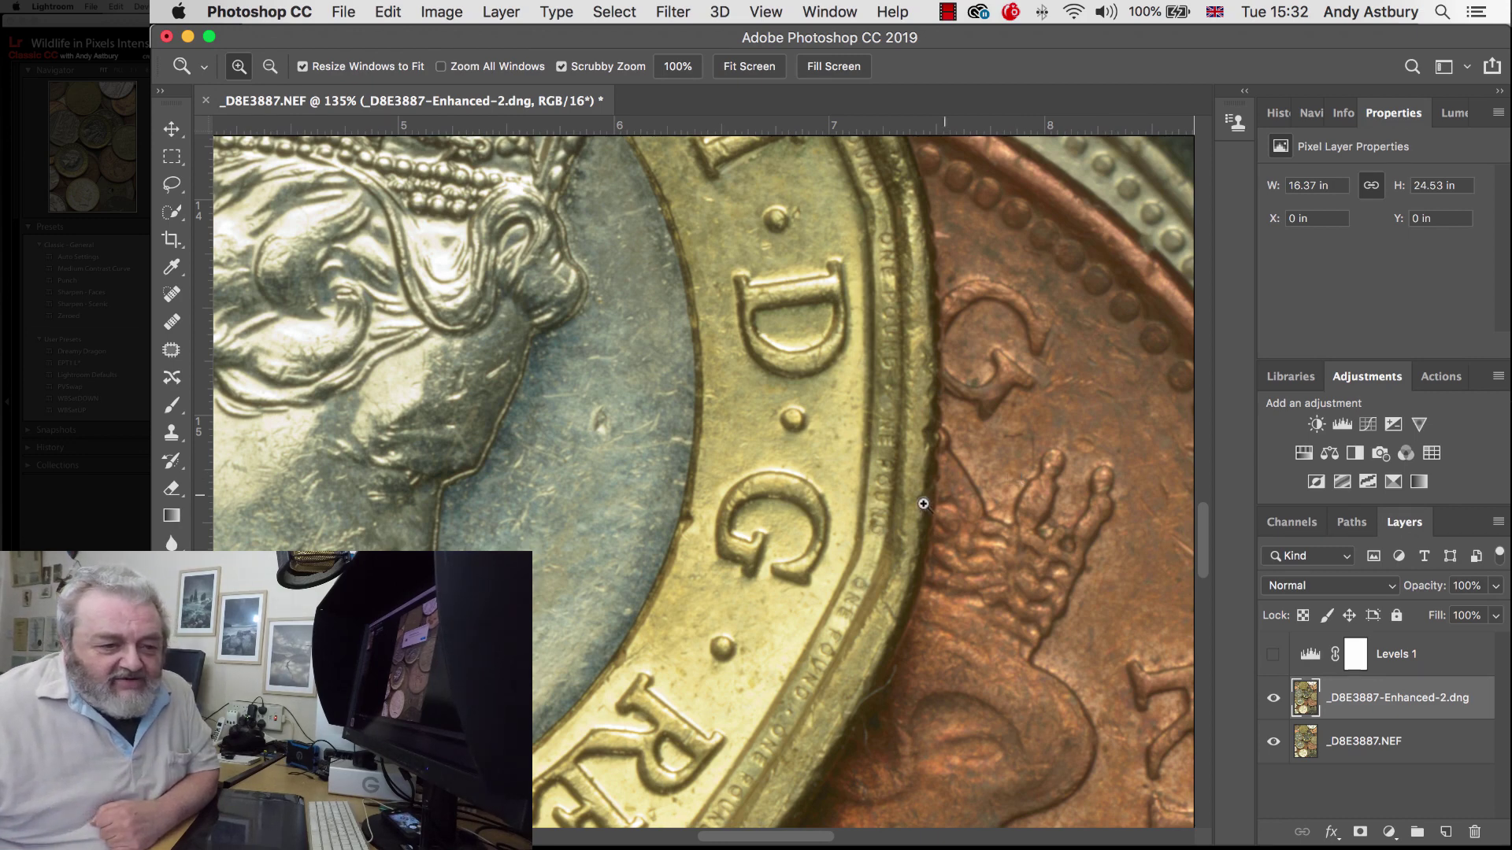
# Zoom to 200% beside the G and toggle Enhanced-2.dng against the NEF, ending with it hidden.
pyautogui.click(859, 533)
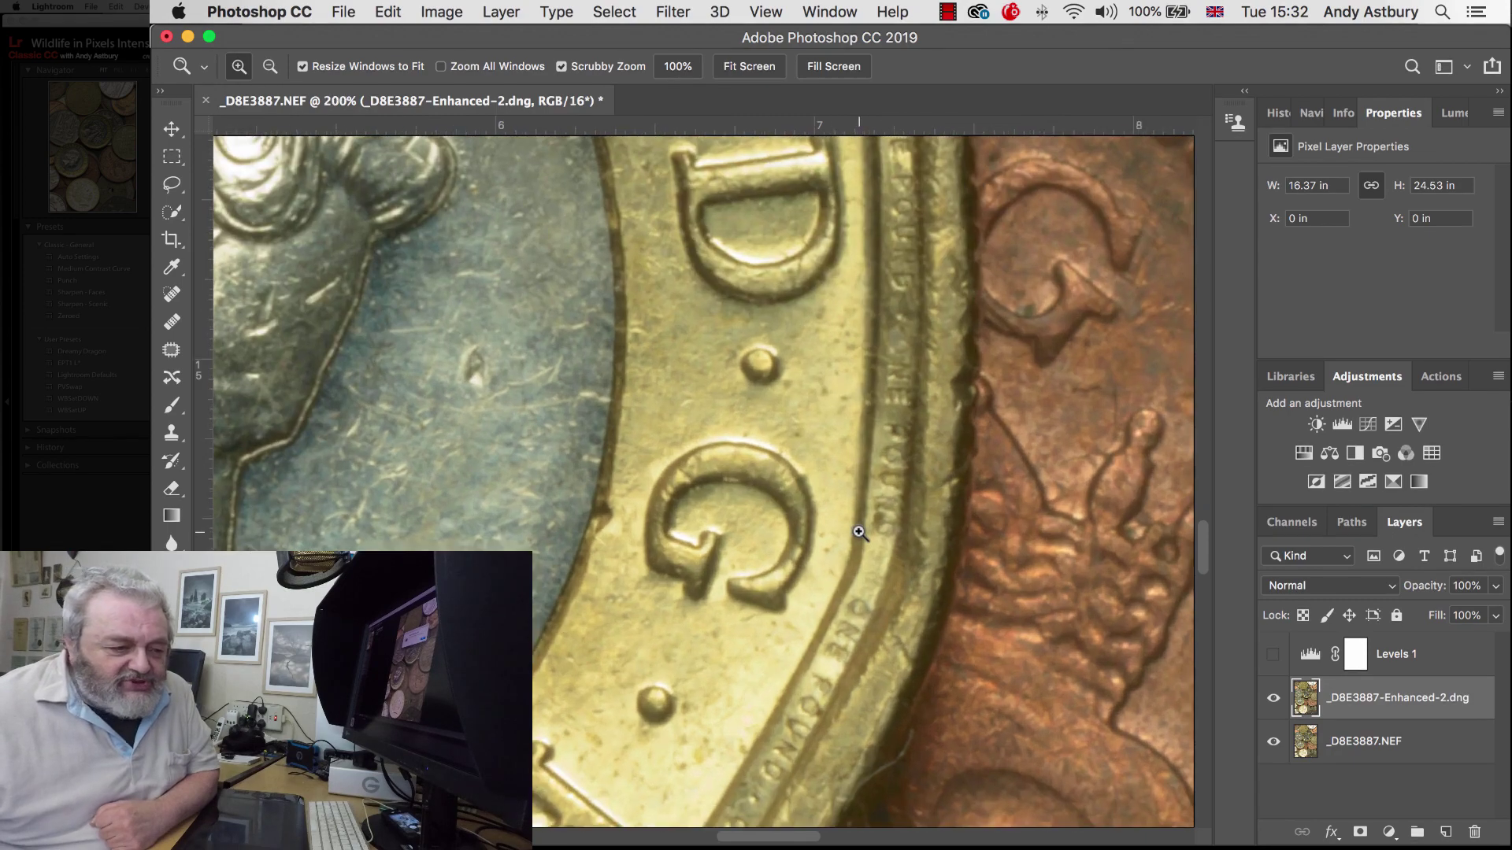
pyautogui.click(1273, 700)
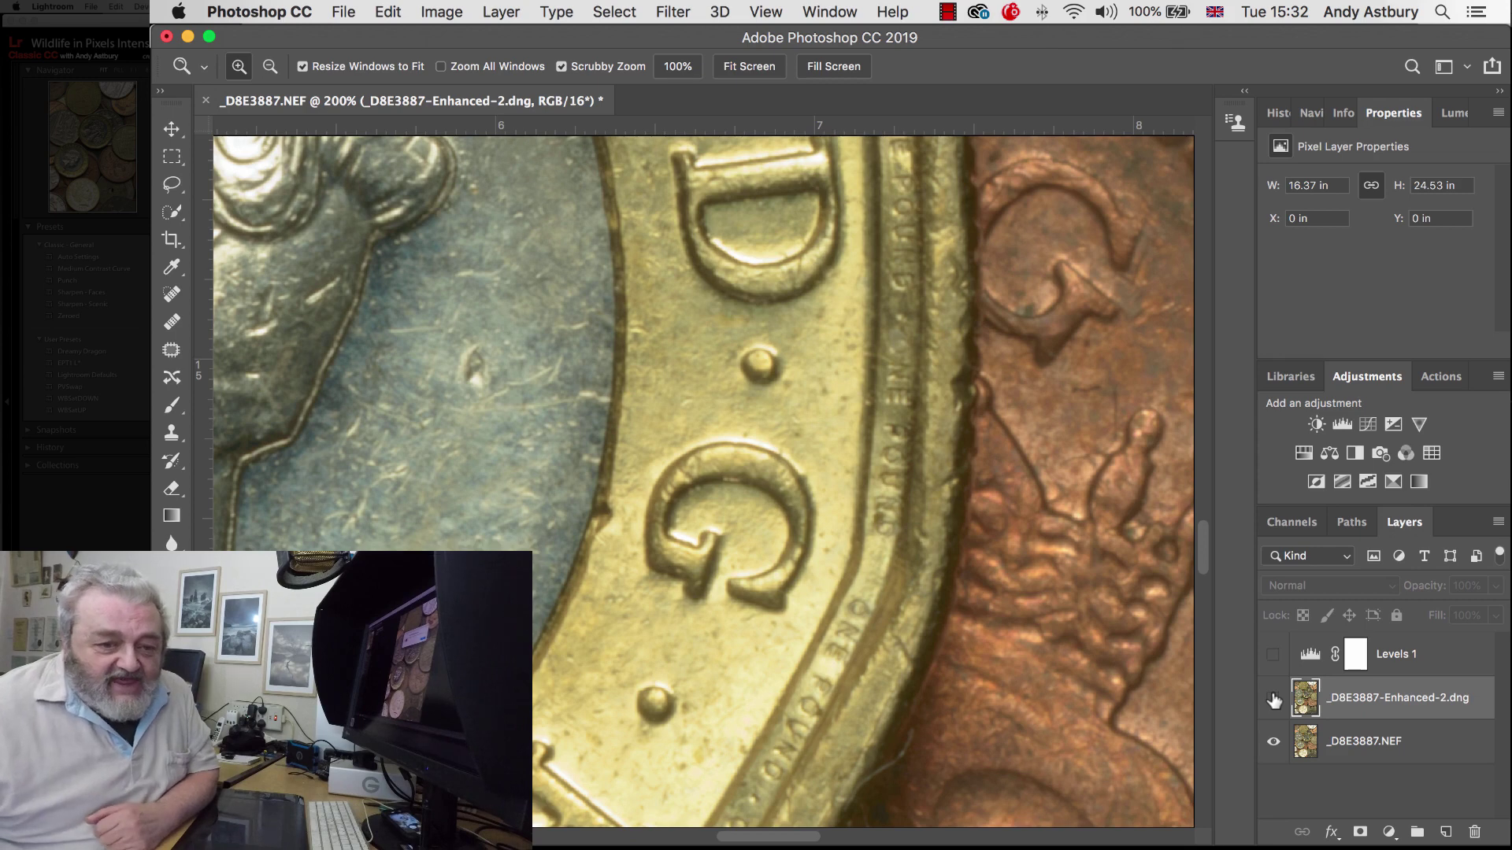
pyautogui.click(1273, 700)
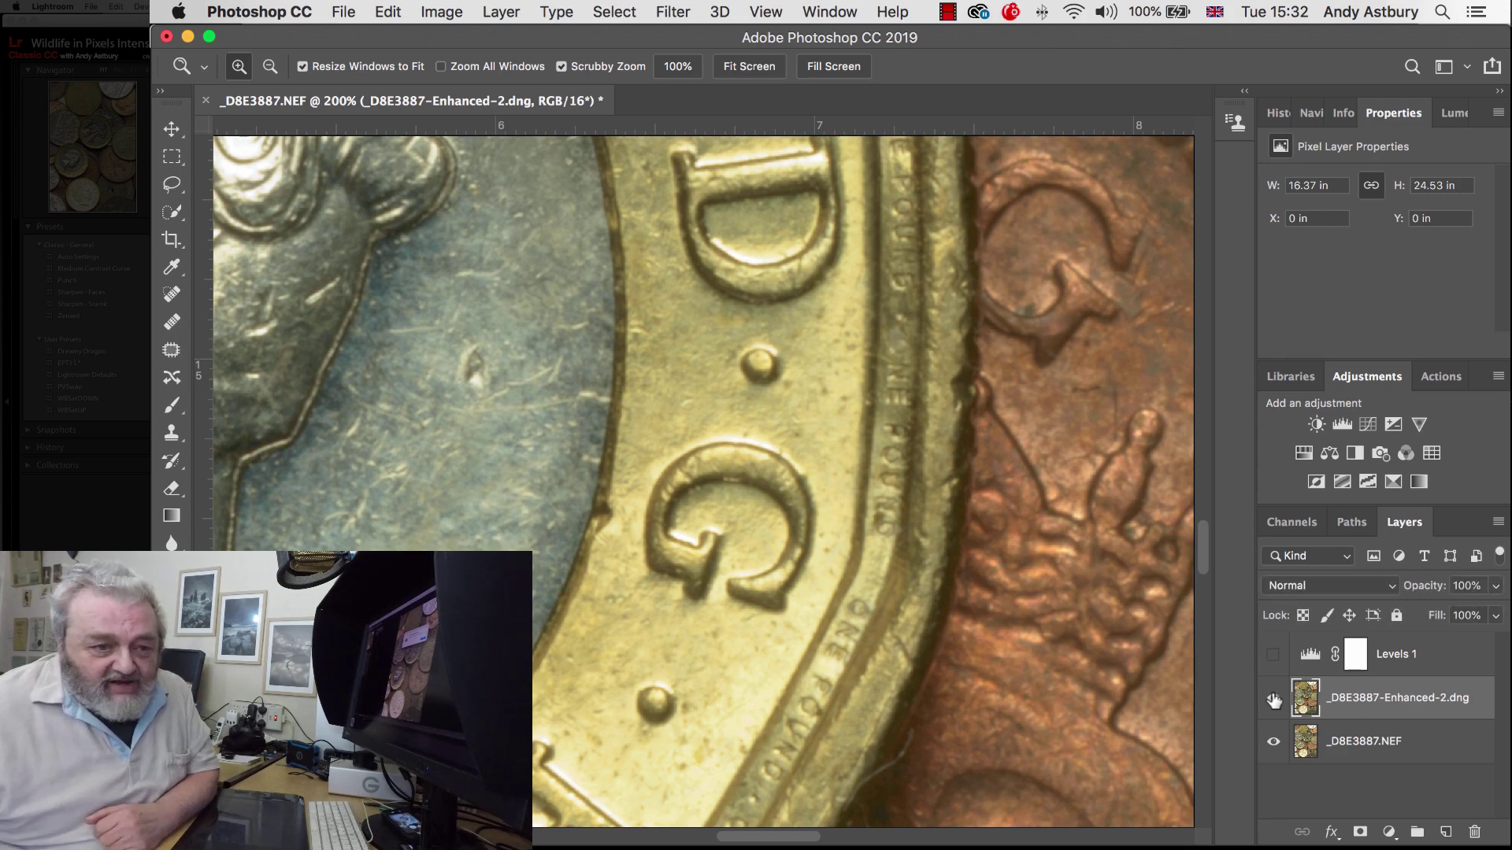
pyautogui.click(1273, 700)
pyautogui.click(1273, 700)
pyautogui.click(1274, 700)
pyautogui.click(1273, 700)
pyautogui.click(1274, 700)
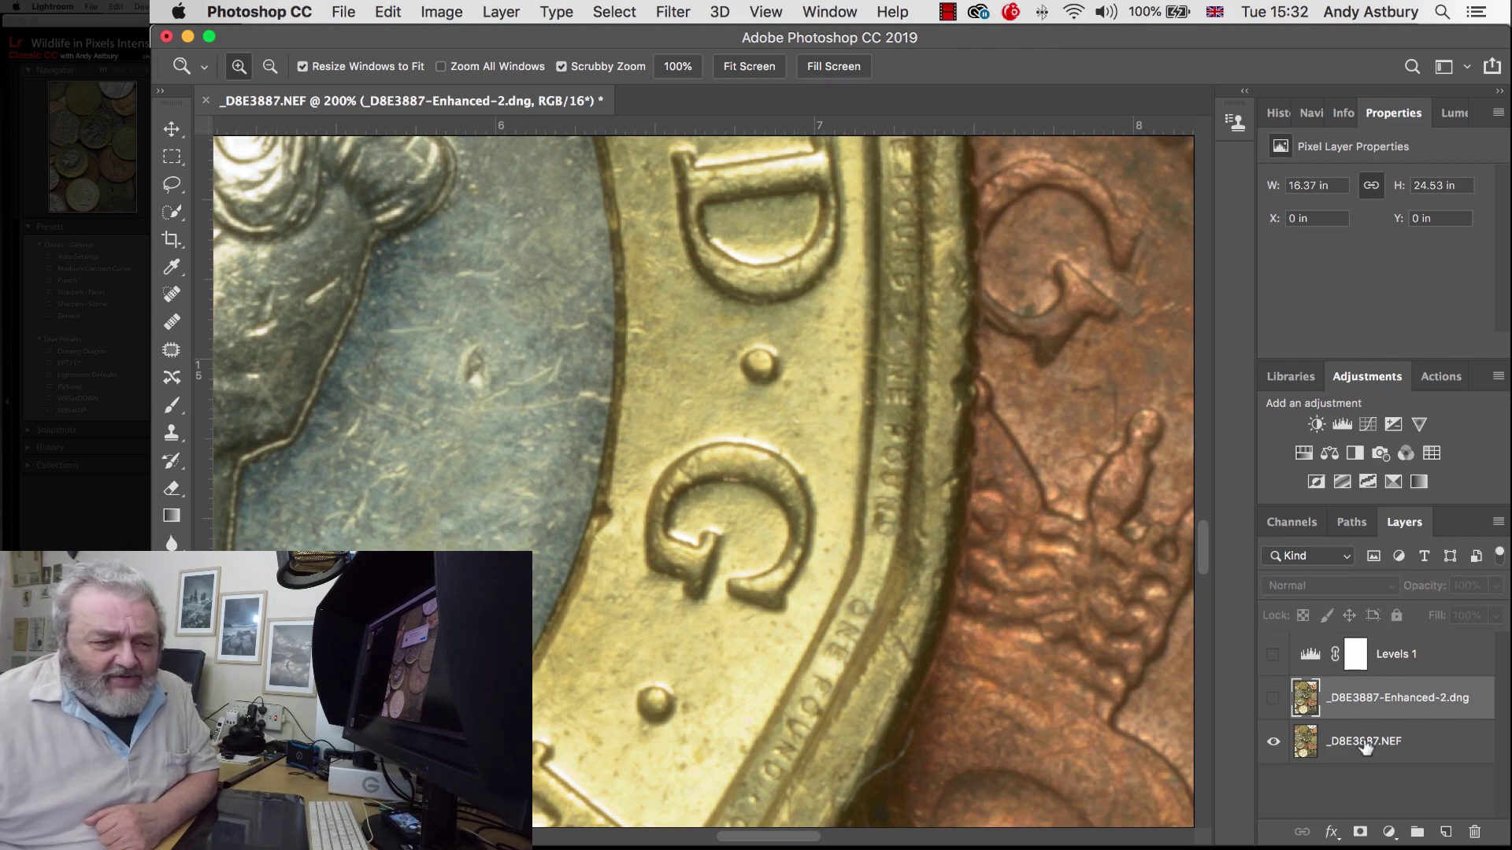